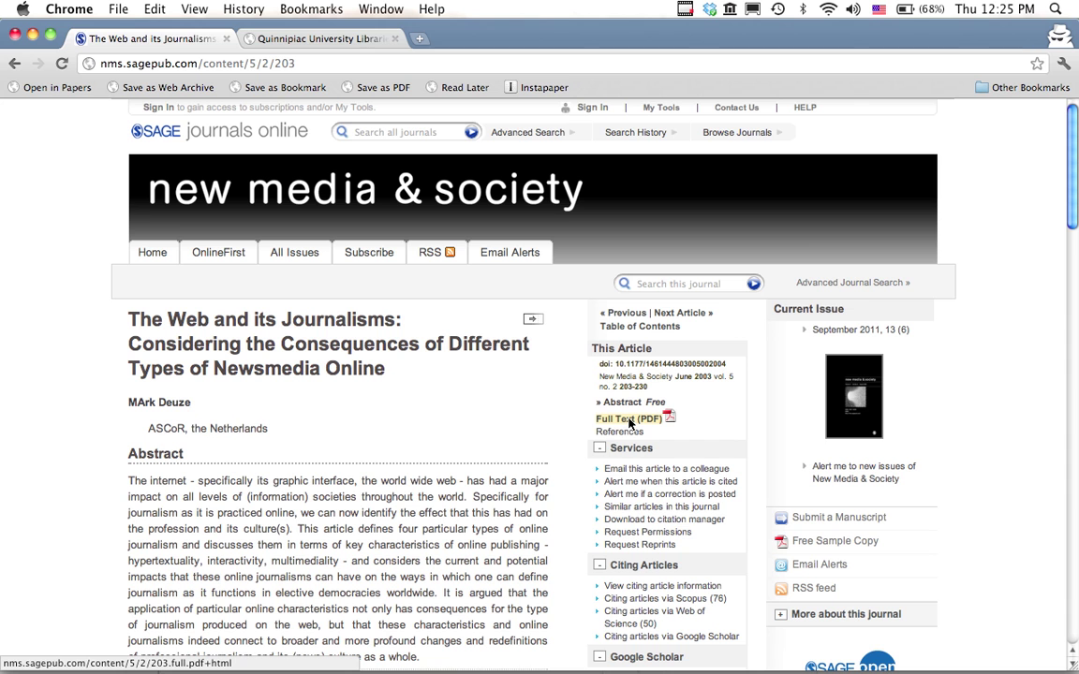
# Open the full-text PDF of 'The Web and its Journalisms' from the article page.
pyautogui.click(630, 421)
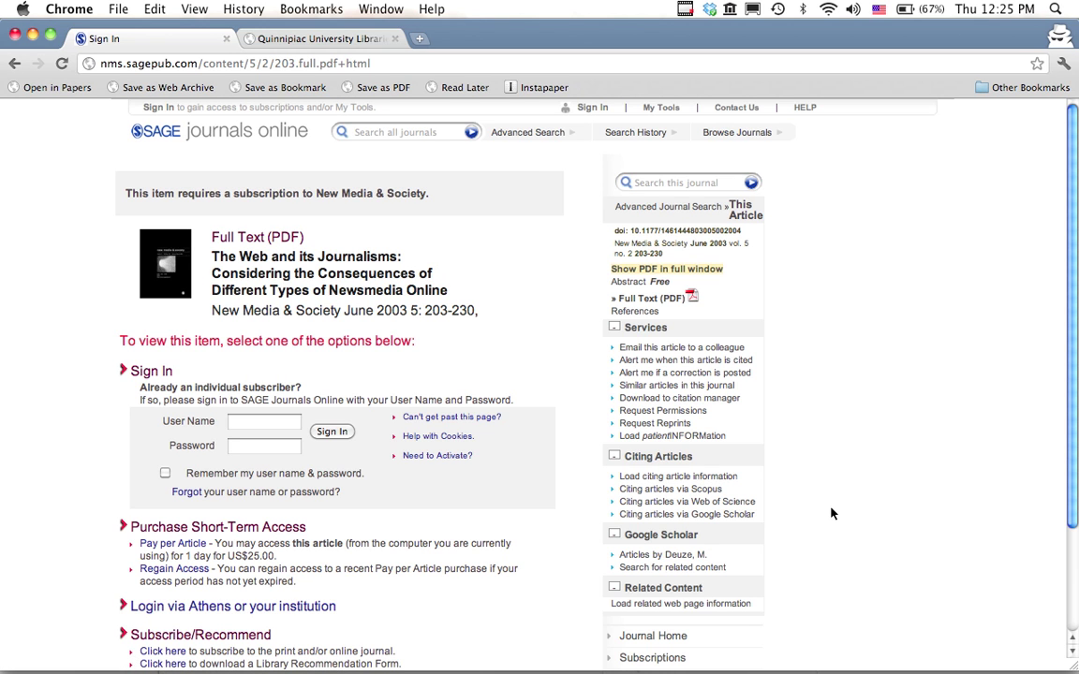
# Leave the subscription-required page and go back to the article's abstract.
pyautogui.click(14, 62)
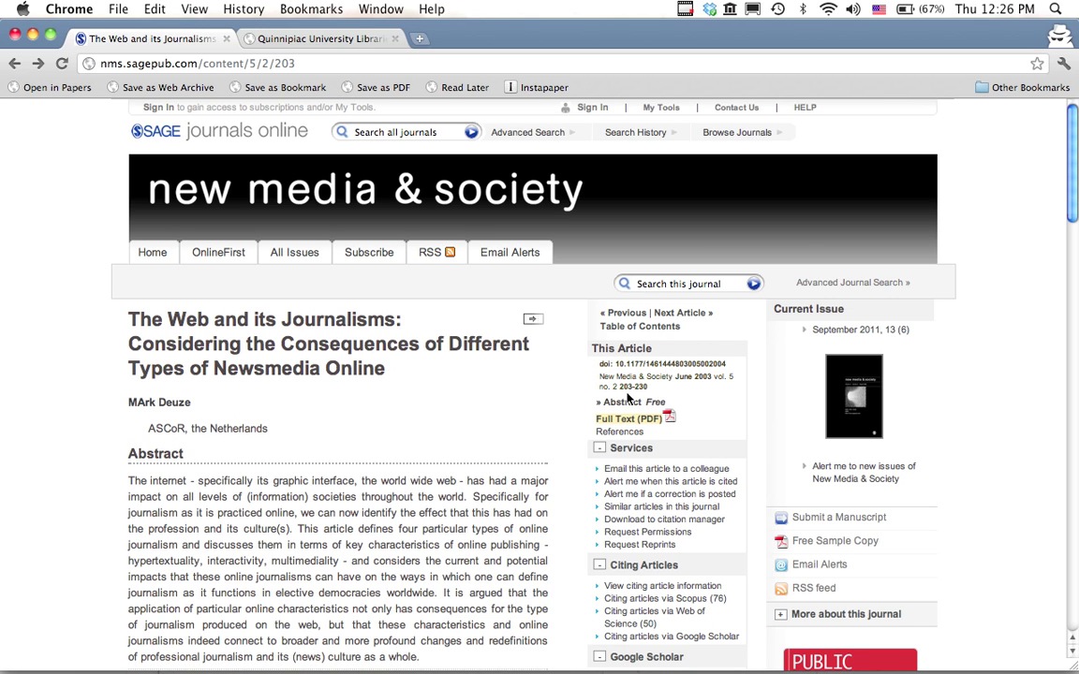
# Search the library locator for the title 'new media & society' and open its SAGE database link.
pyautogui.click(263, 38)
pyautogui.click(546, 350)
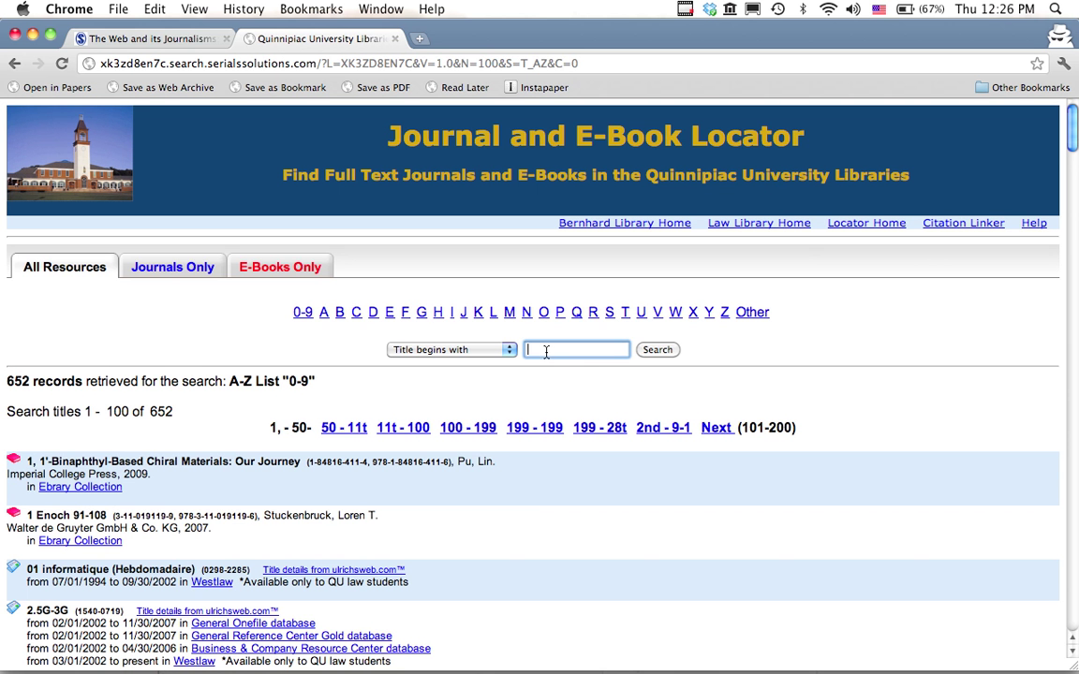
pyautogui.write('new')
pyautogui.press('Down')
pyautogui.press('Return')
pyautogui.click(667, 352)
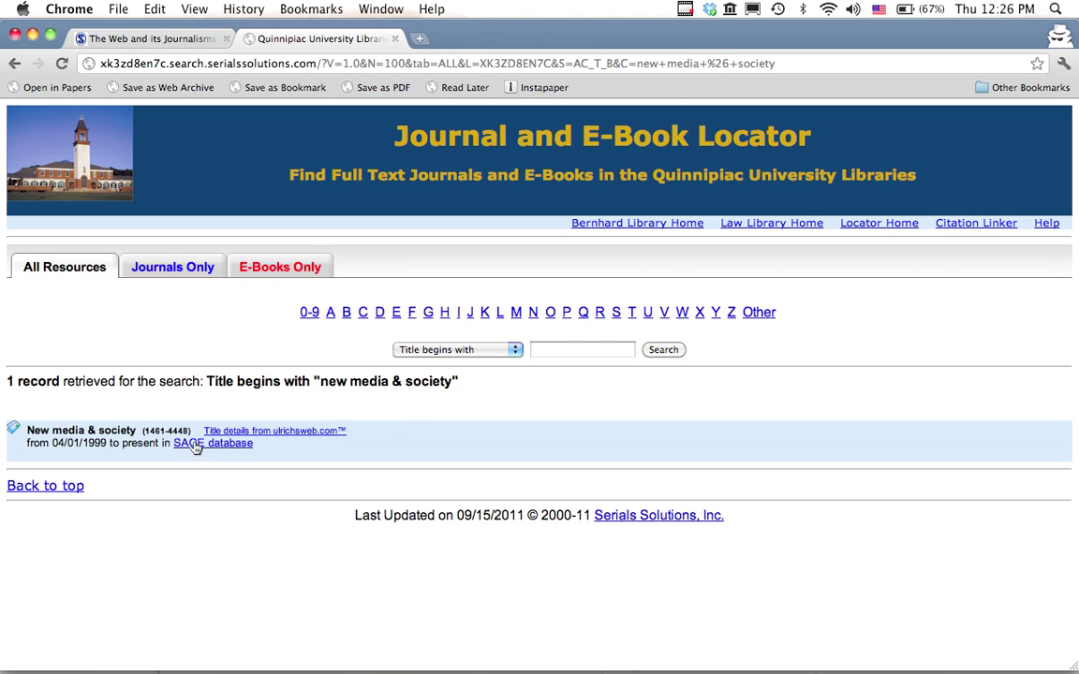
pyautogui.click(197, 446)
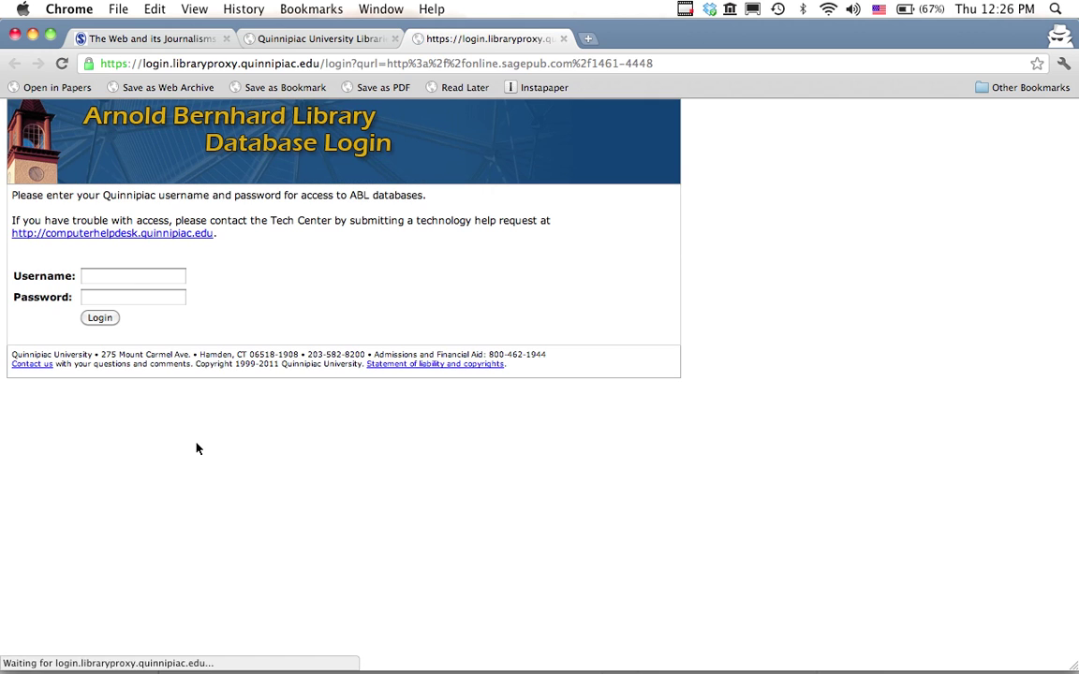
# Log in to the library proxy with the library username and password.
pyautogui.click(130, 278)
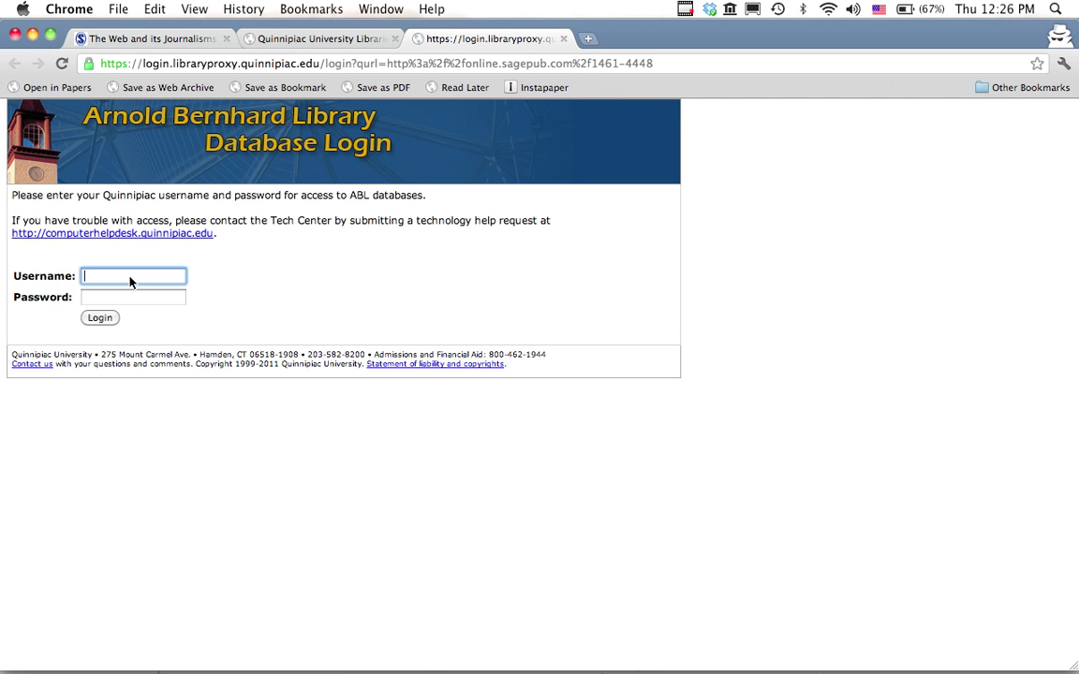
pyautogui.press('Tab')
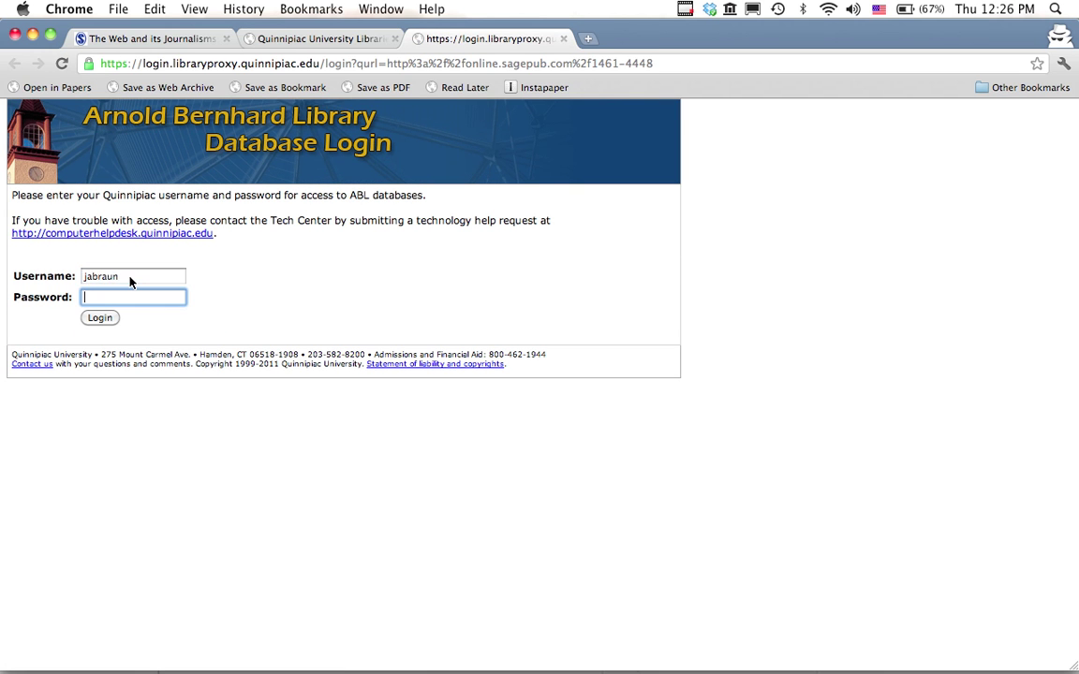
pyautogui.write('********')
pyautogui.press('Return')
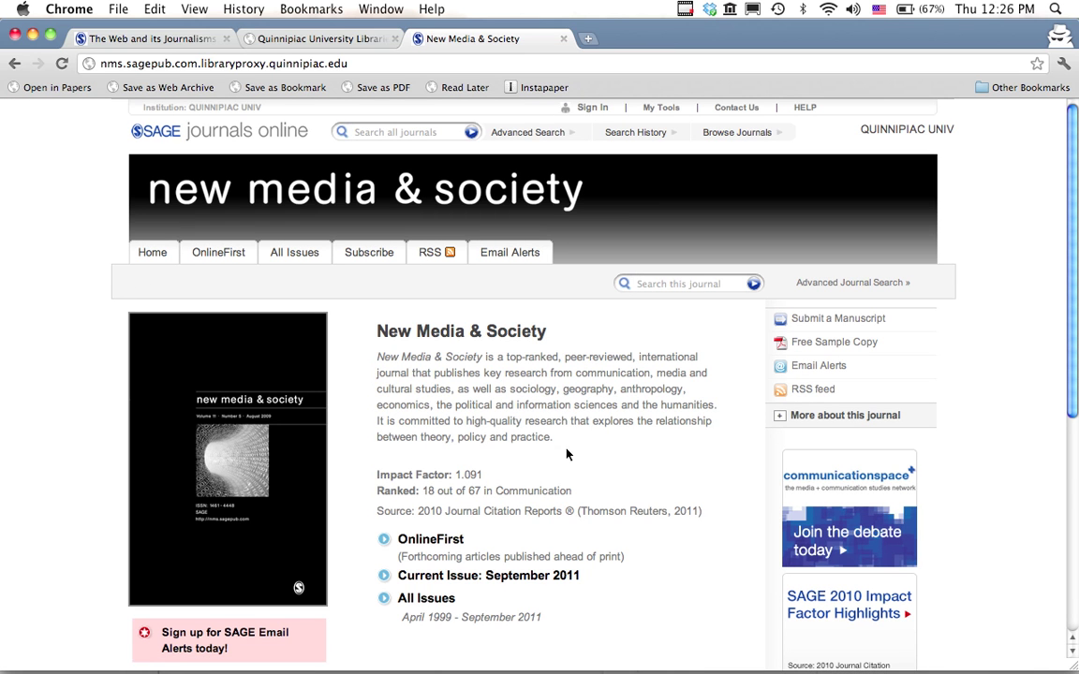
# Browse All Issues, choose 2003, and open the June 2003 issue contents.
pyautogui.scroll(-3, 614, 455)
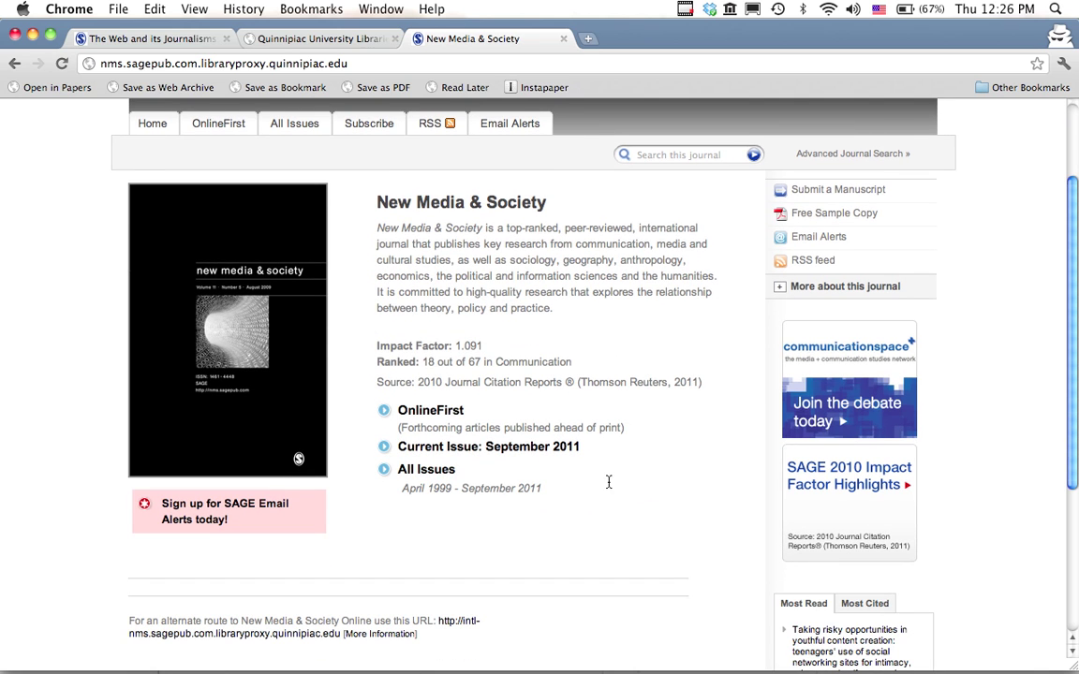
pyautogui.click(432, 478)
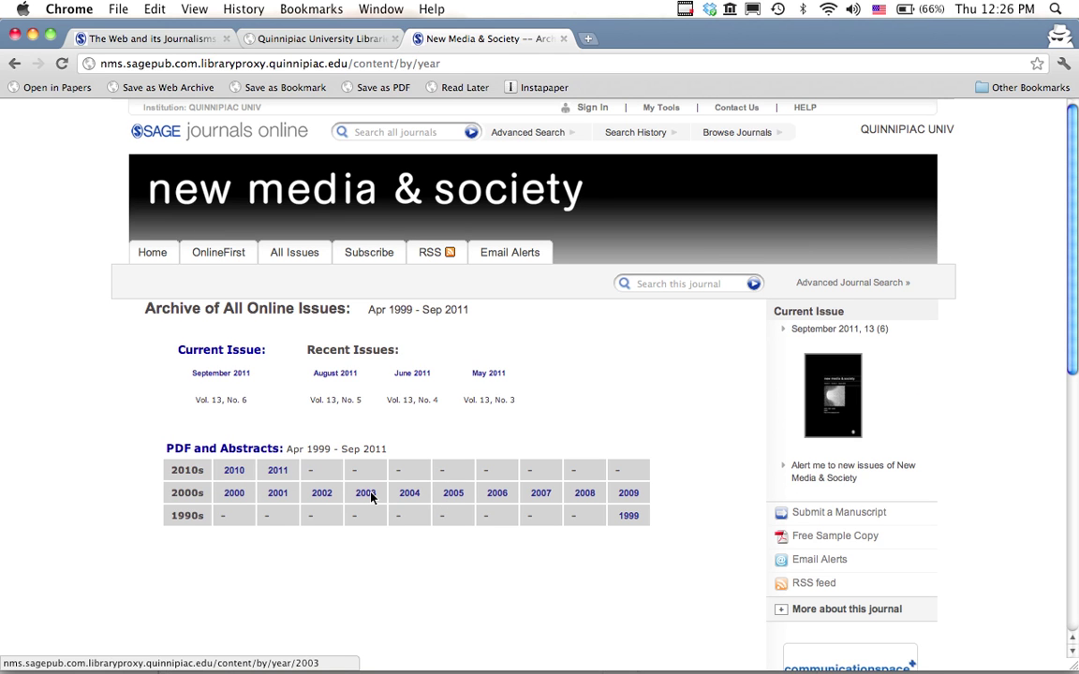
pyautogui.click(366, 494)
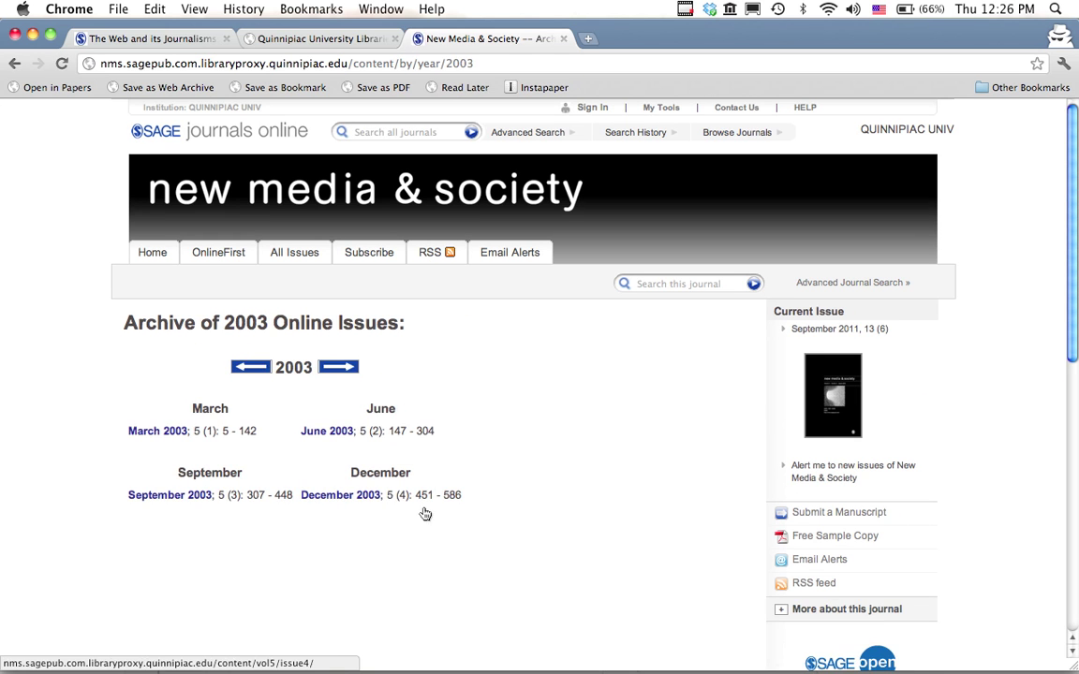
pyautogui.click(335, 431)
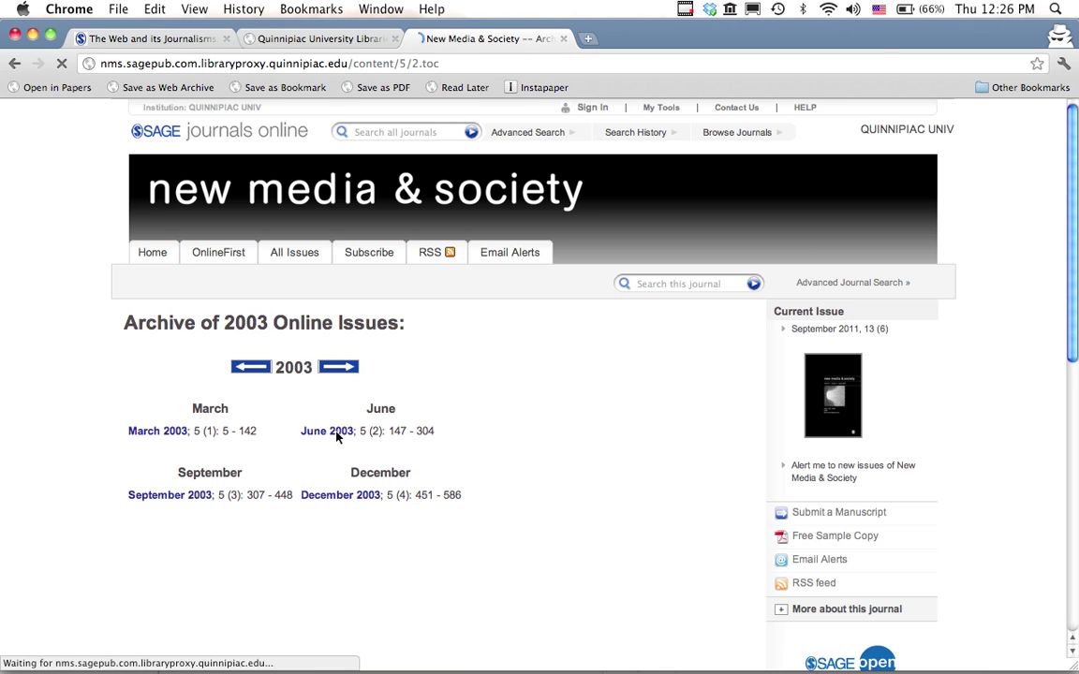
# Scroll the June 2003 contents, then bring up the TextWrangler note holding the proxy URL.
pyautogui.scroll(-6, 337, 440)
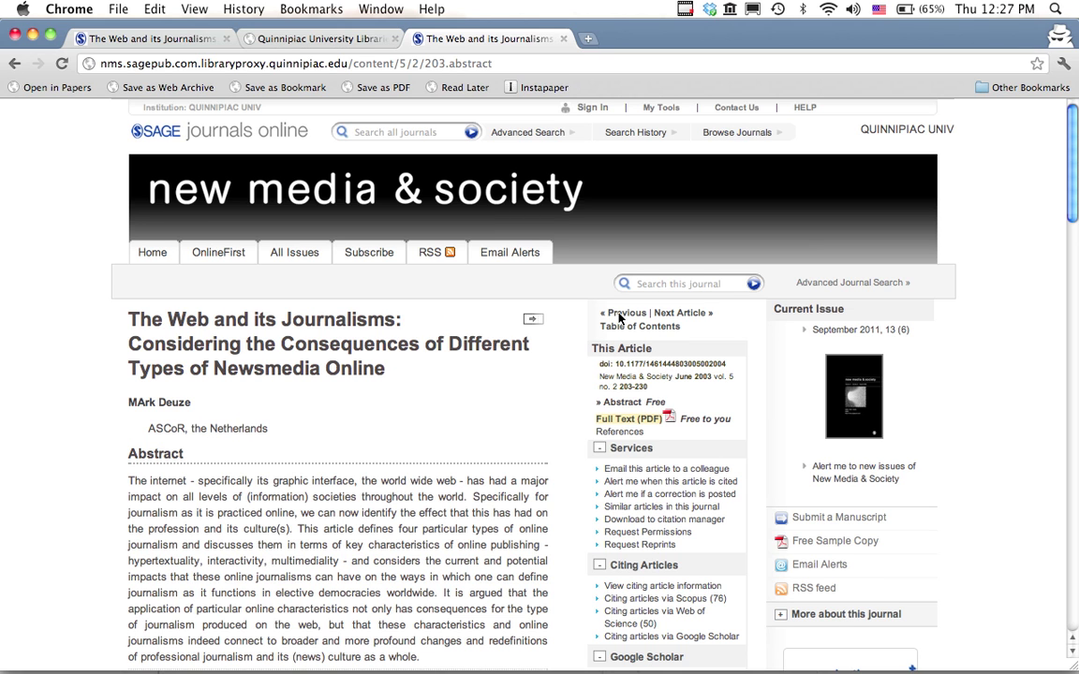
pyautogui.press('super+Tab')
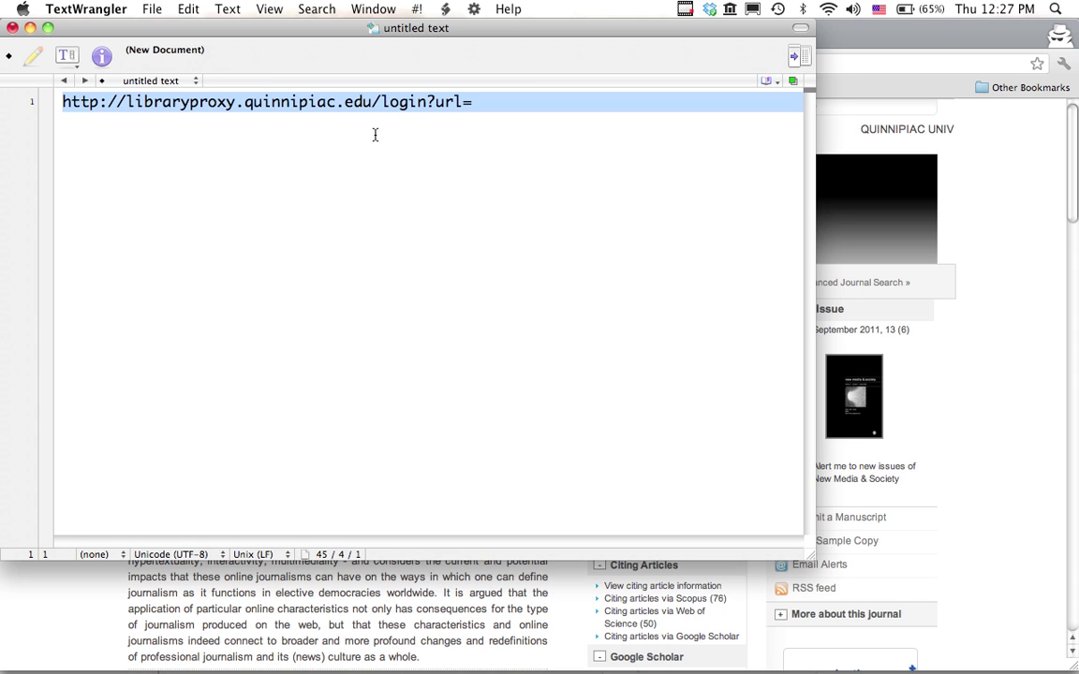
pyautogui.click(501, 123)
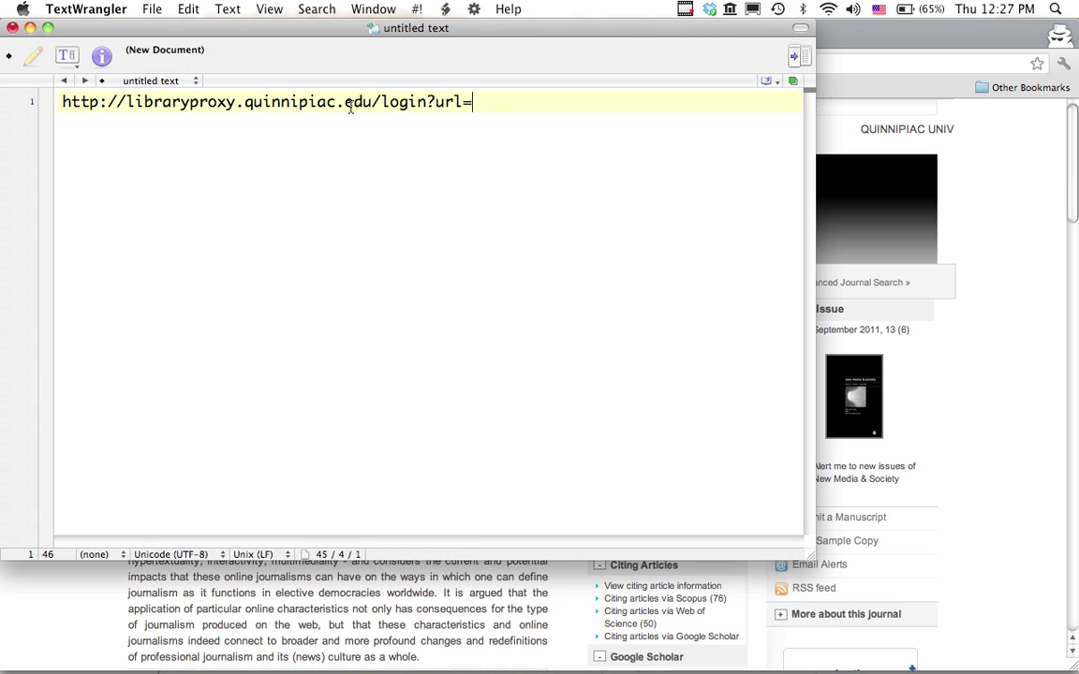
pyautogui.moveTo(478, 104); pyautogui.dragTo(65, 105)
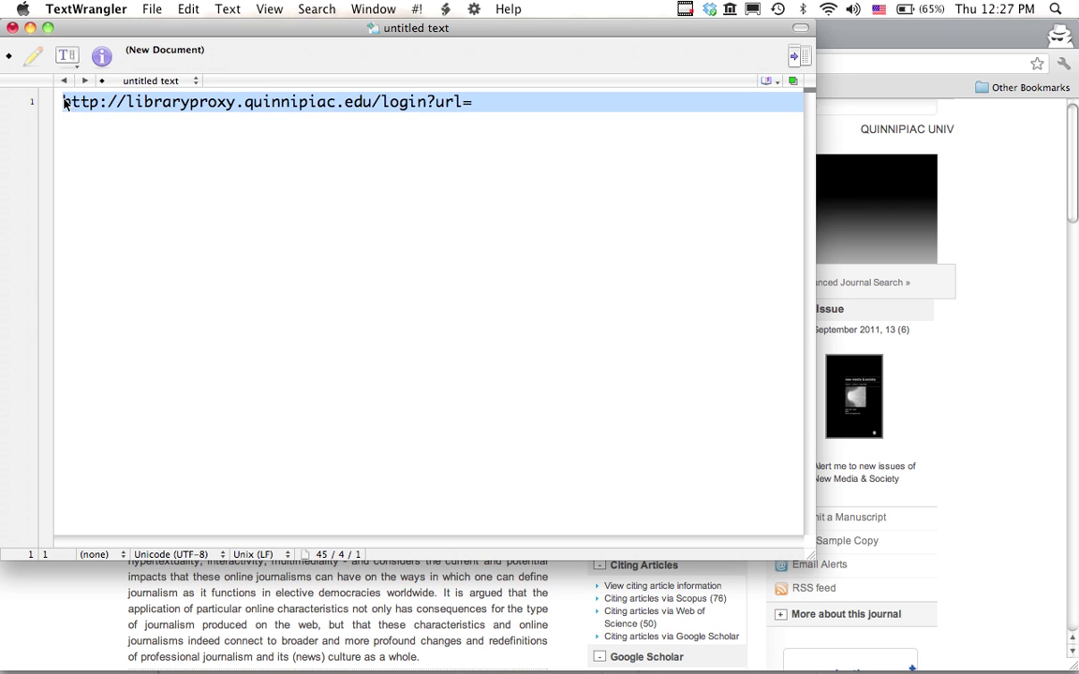
pyautogui.press('super+c')
pyautogui.click(361, 178)
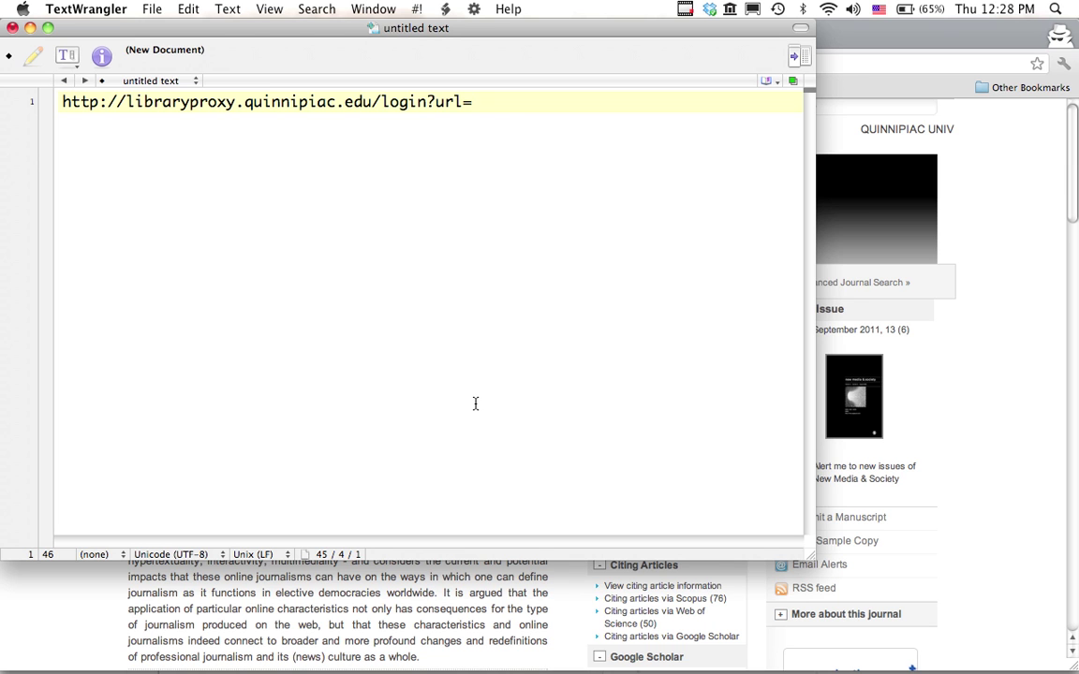
pyautogui.press('super+Tab')
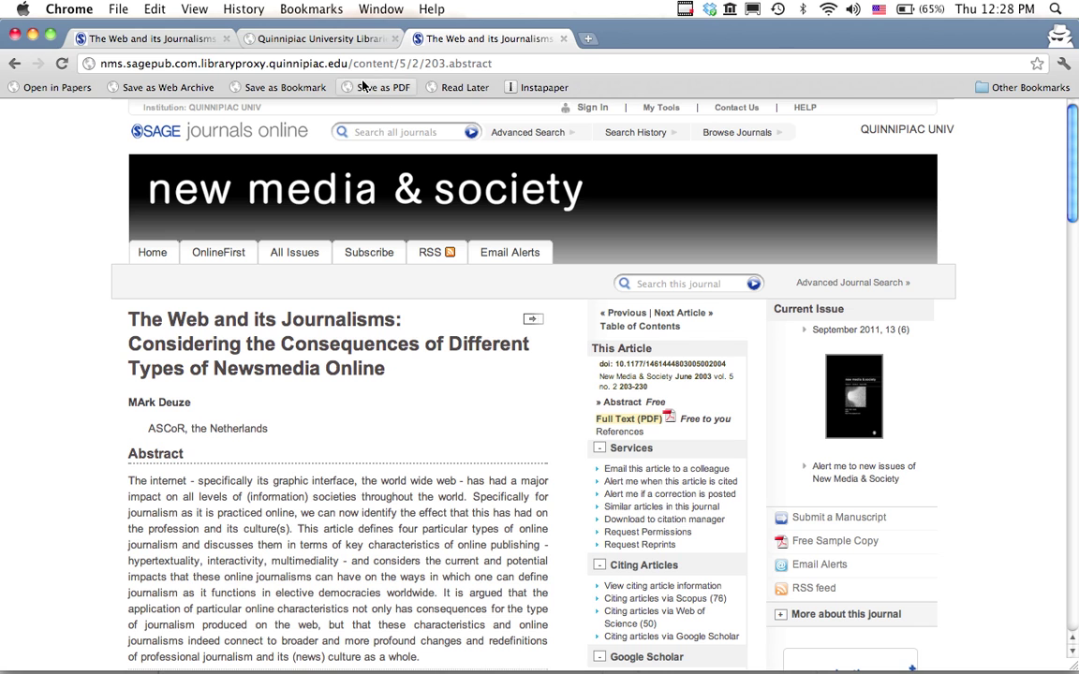
pyautogui.click(205, 44)
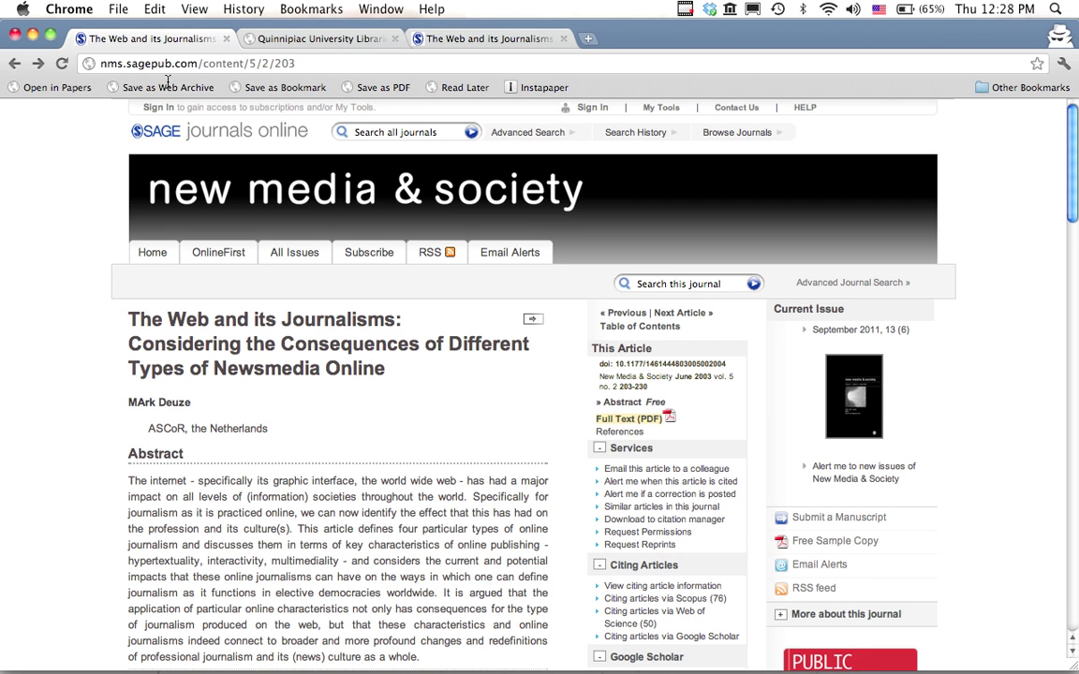
pyautogui.click(91, 61)
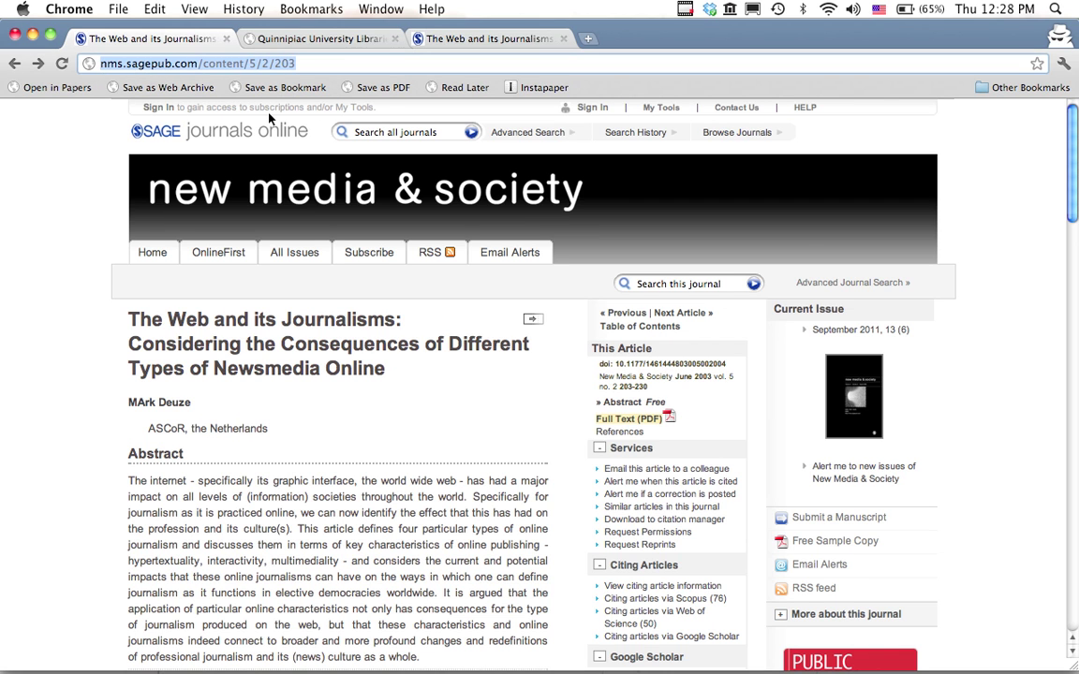
pyautogui.press('Left')
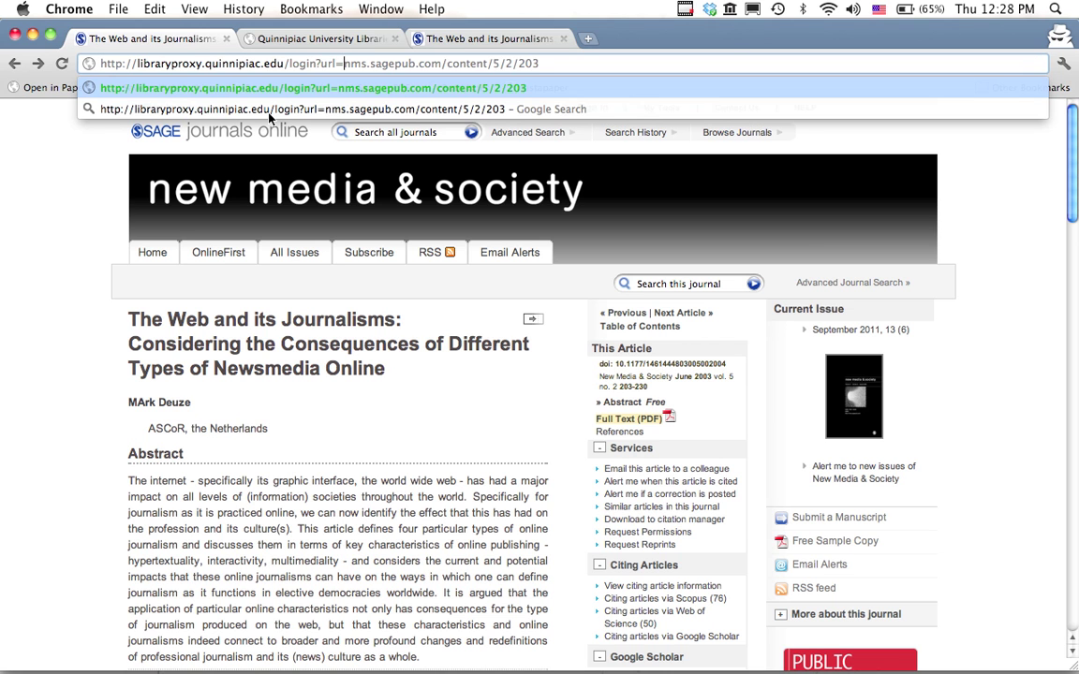
pyautogui.write('http')
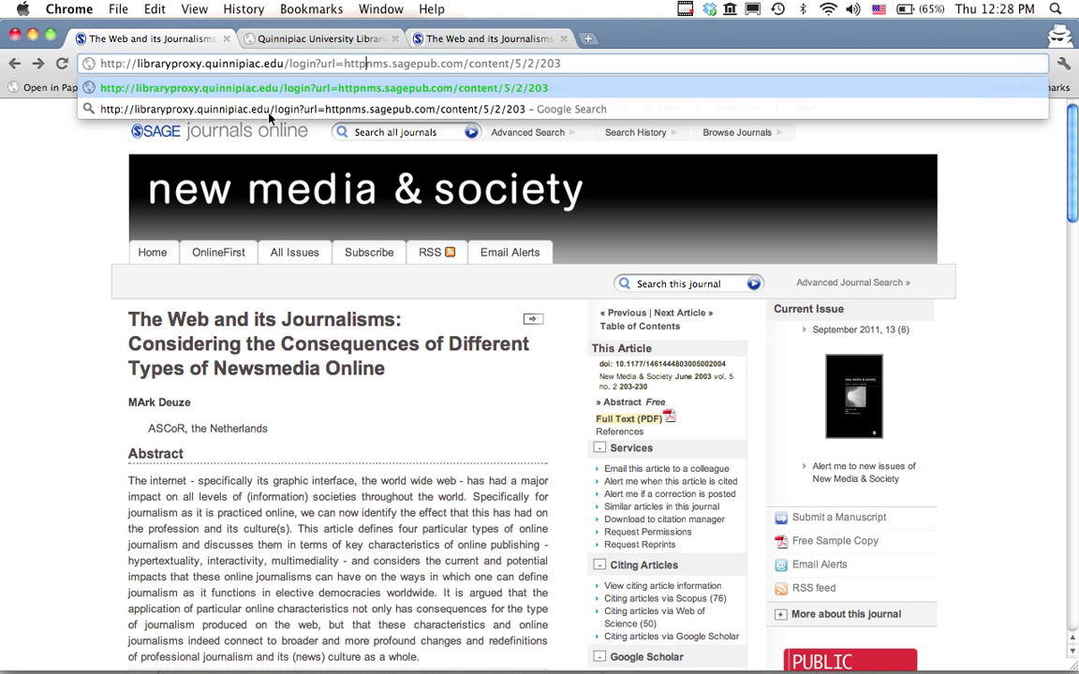
pyautogui.write('://')
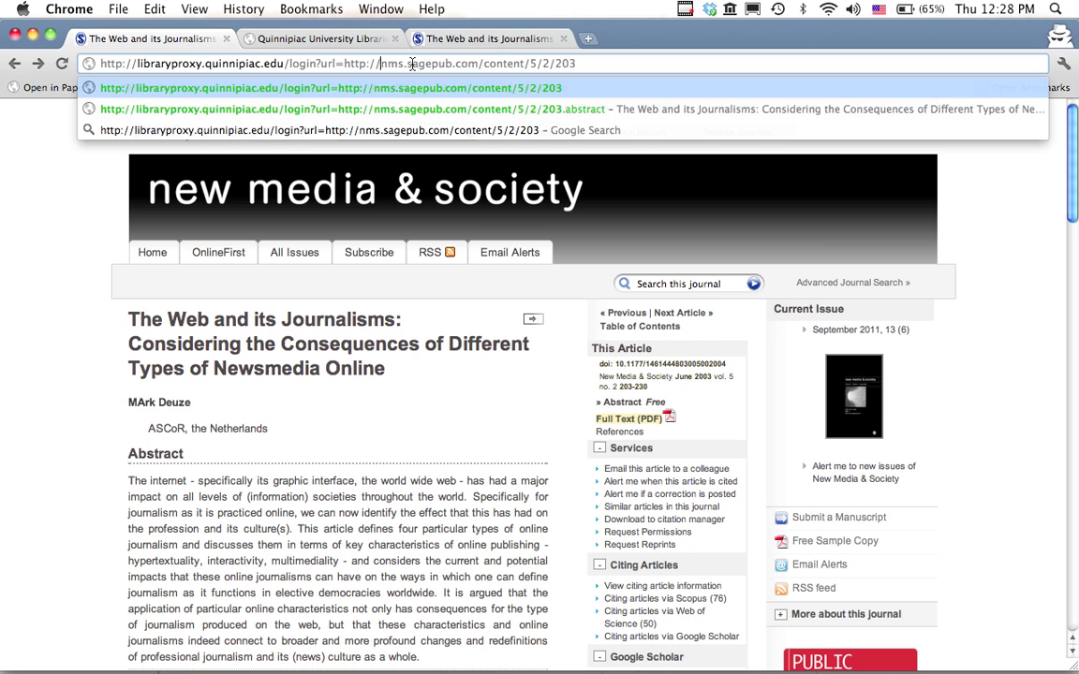
pyautogui.click(601, 65)
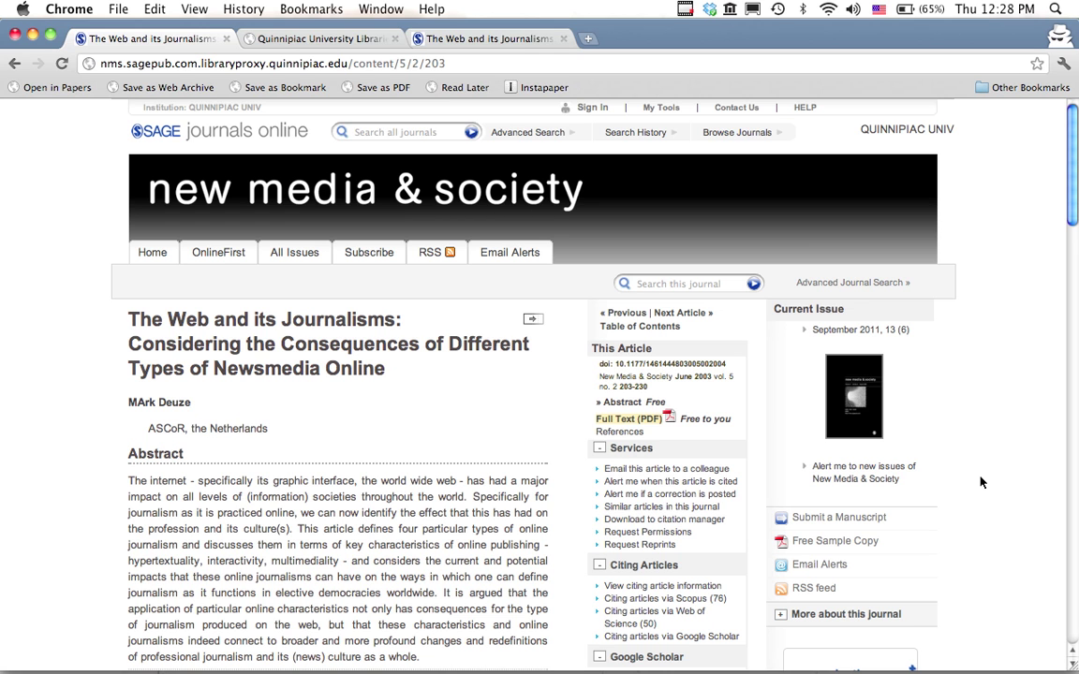
pyautogui.press('super+Tab')
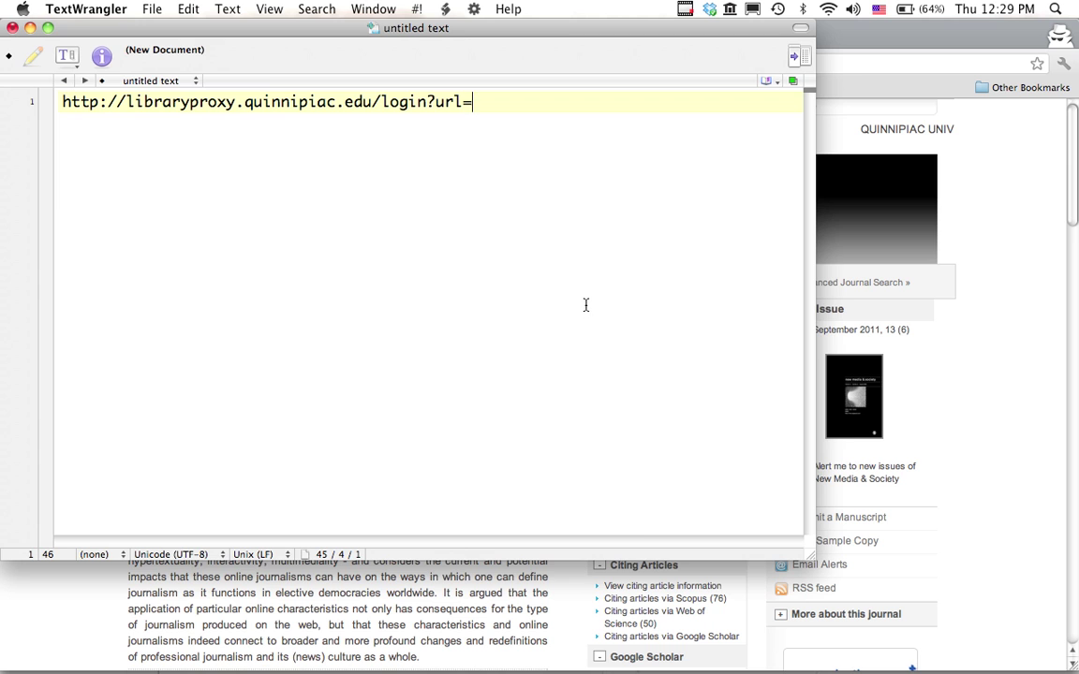
# Switch back to the article tab in Chrome, now loaded through the library proxy.
pyautogui.press('super+Tab')
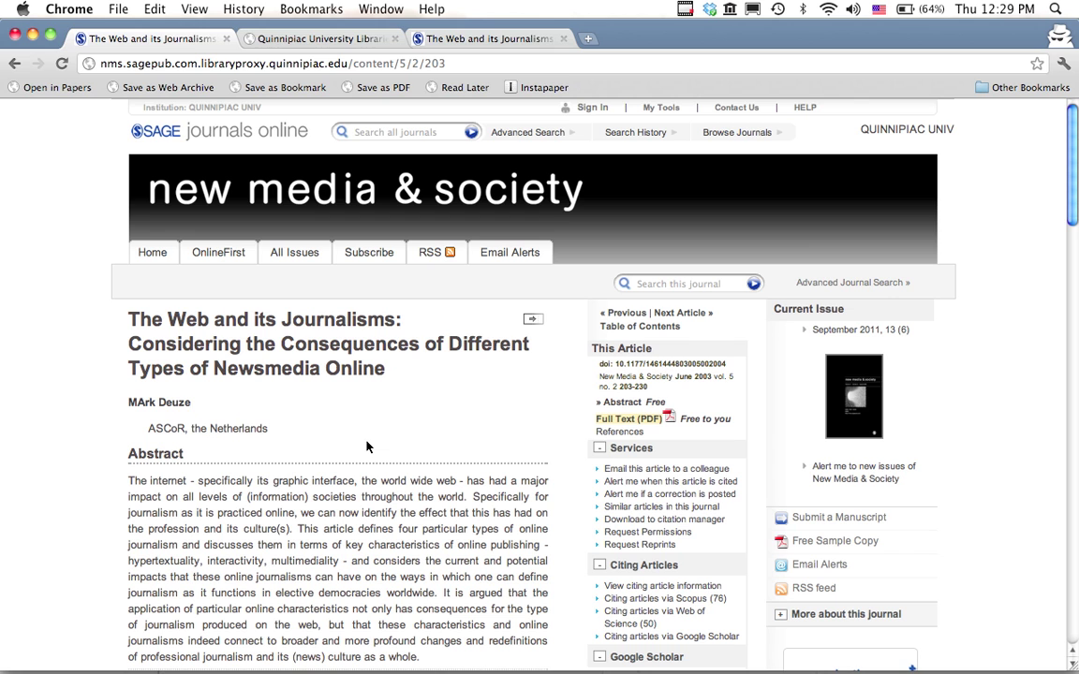
# Replace PROXYURLGOESHERE in the bookmarklet code with the proxy URL from the other document.
pyautogui.press('super+Tab')
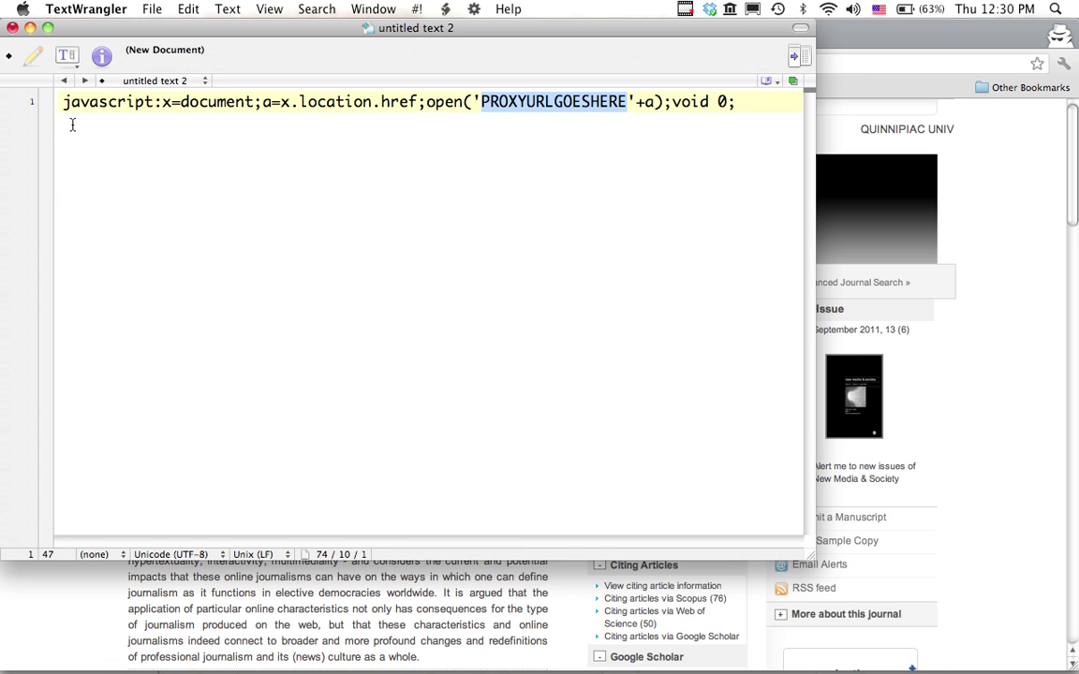
pyautogui.click(633, 140)
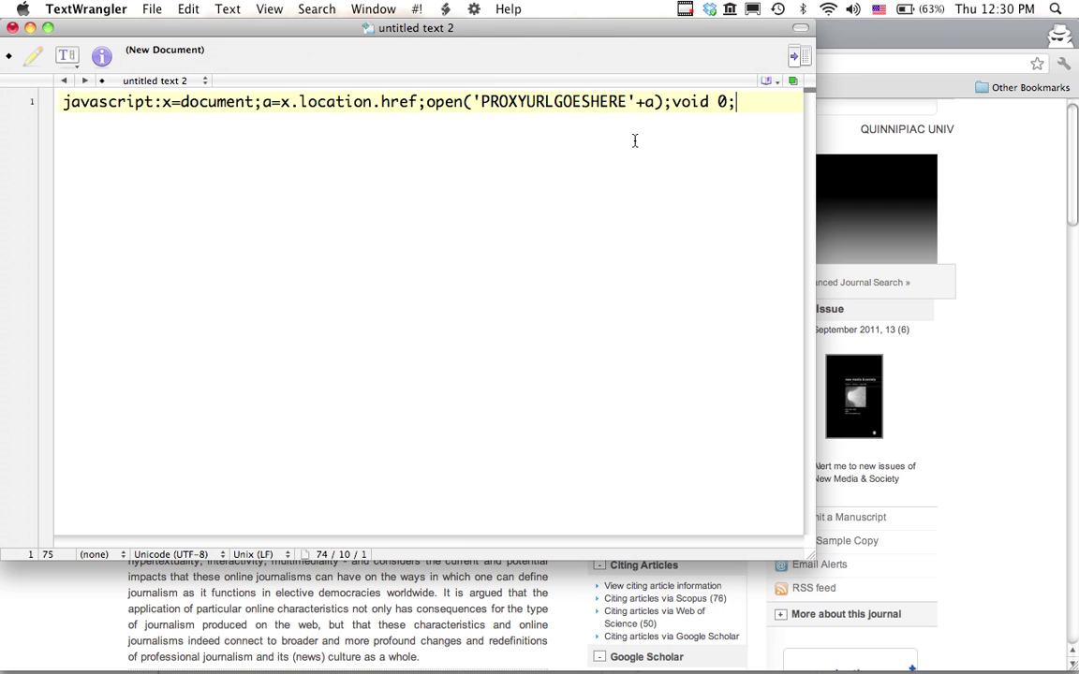
pyautogui.doubleClick(503, 104)
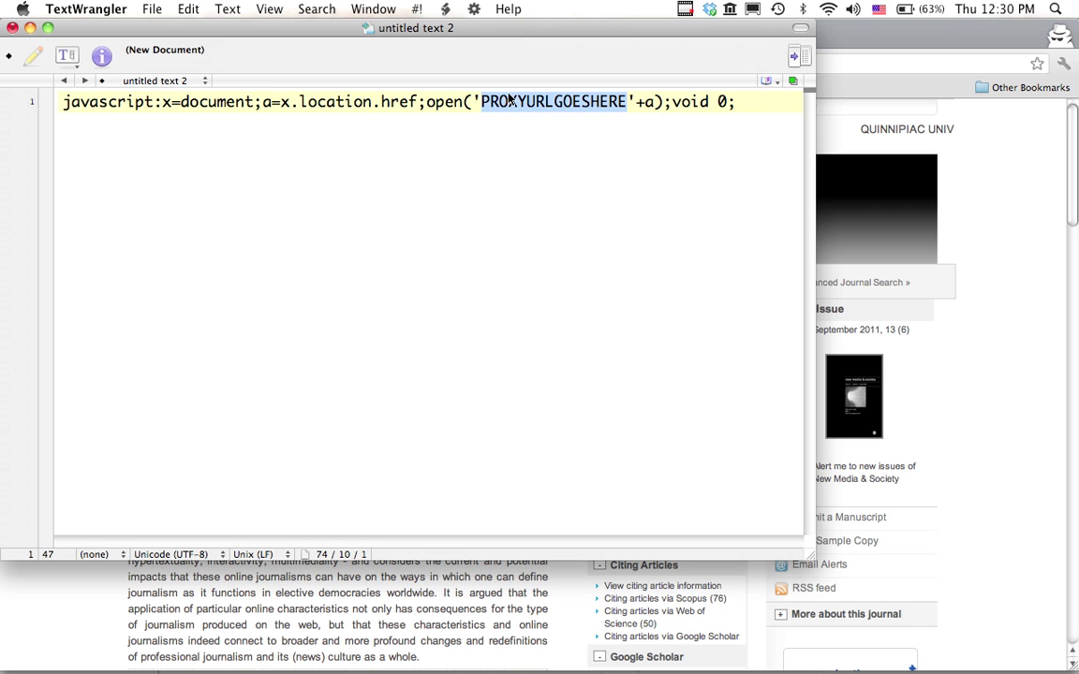
pyautogui.press('super+shift+bracketleft')
pyautogui.doubleClick(388, 105)
pyautogui.tripleClick(390, 105)
pyautogui.press('super+c')
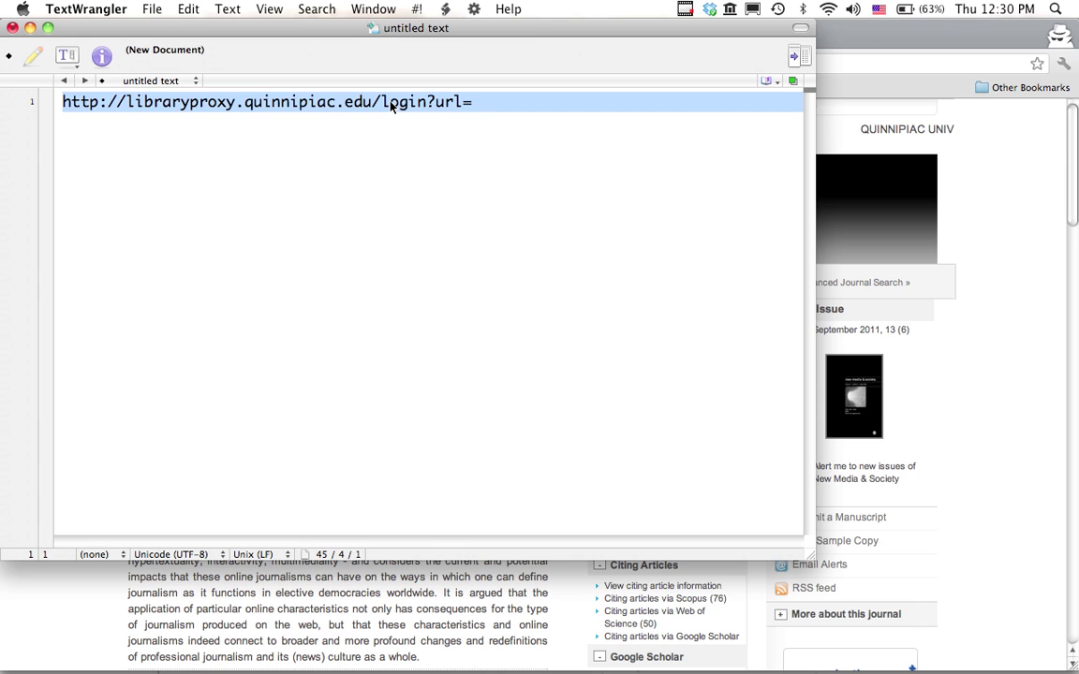
pyautogui.press('super+shift+bracketright')
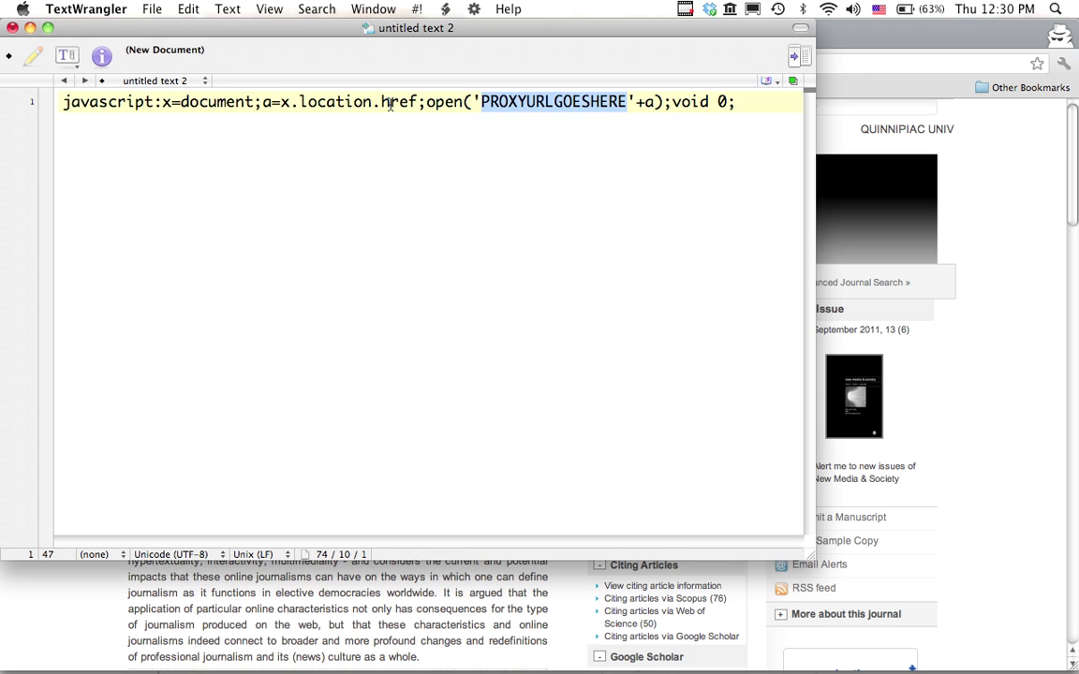
pyautogui.press('super+v')
# Select the entire finished bookmarklet code for copying.
pyautogui.click(368, 123)
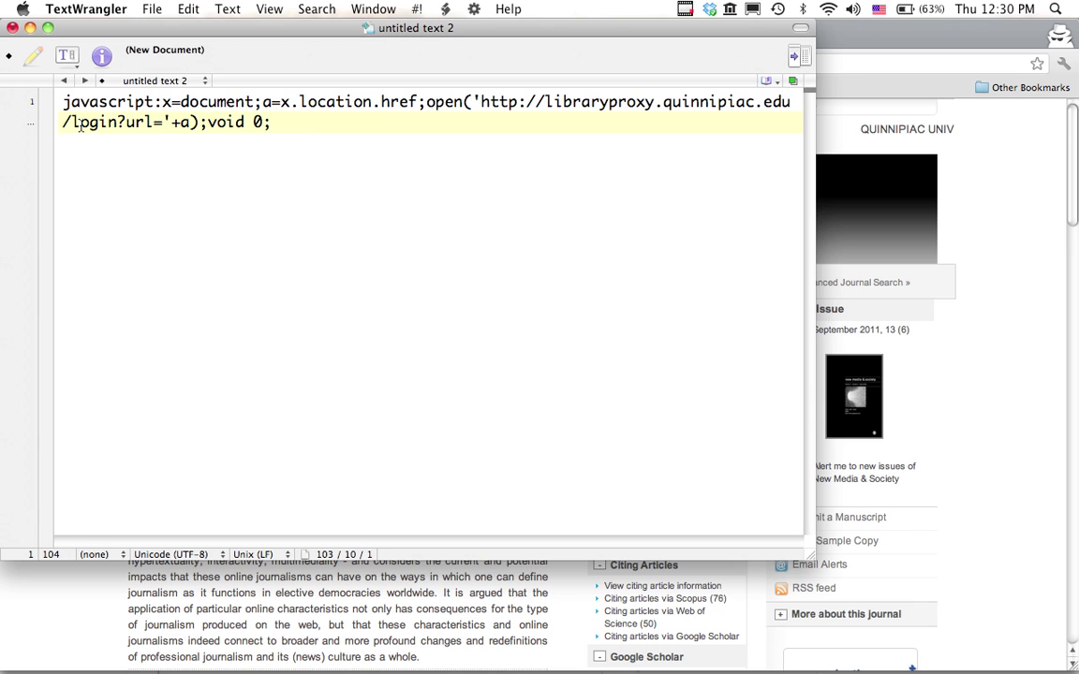
pyautogui.press('super+a')
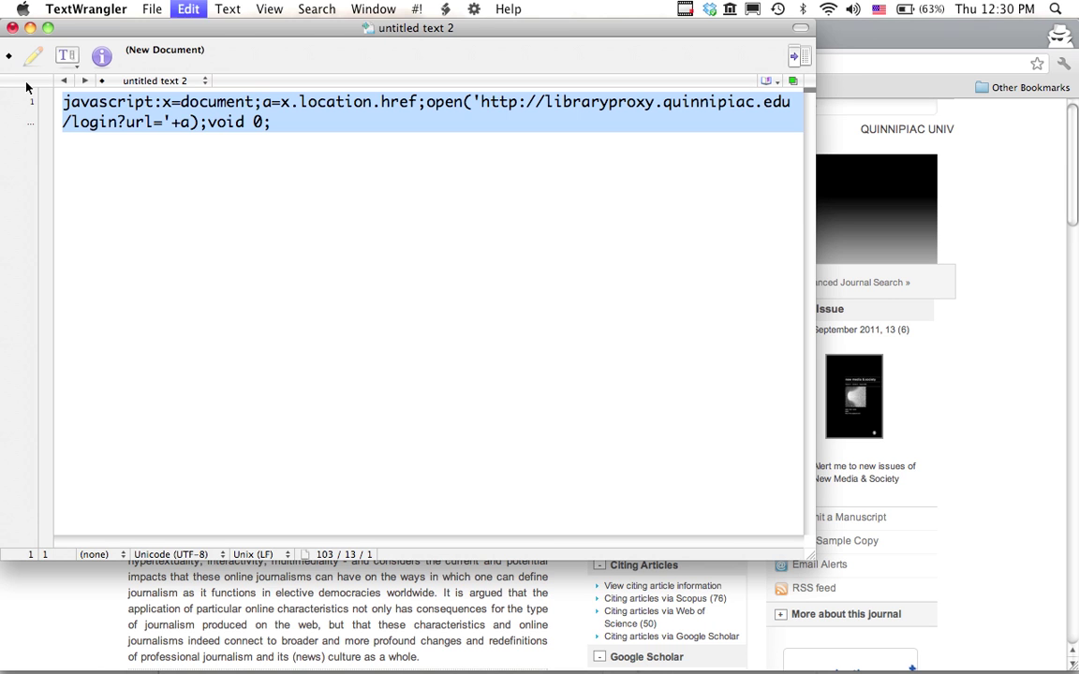
pyautogui.click(880, 38)
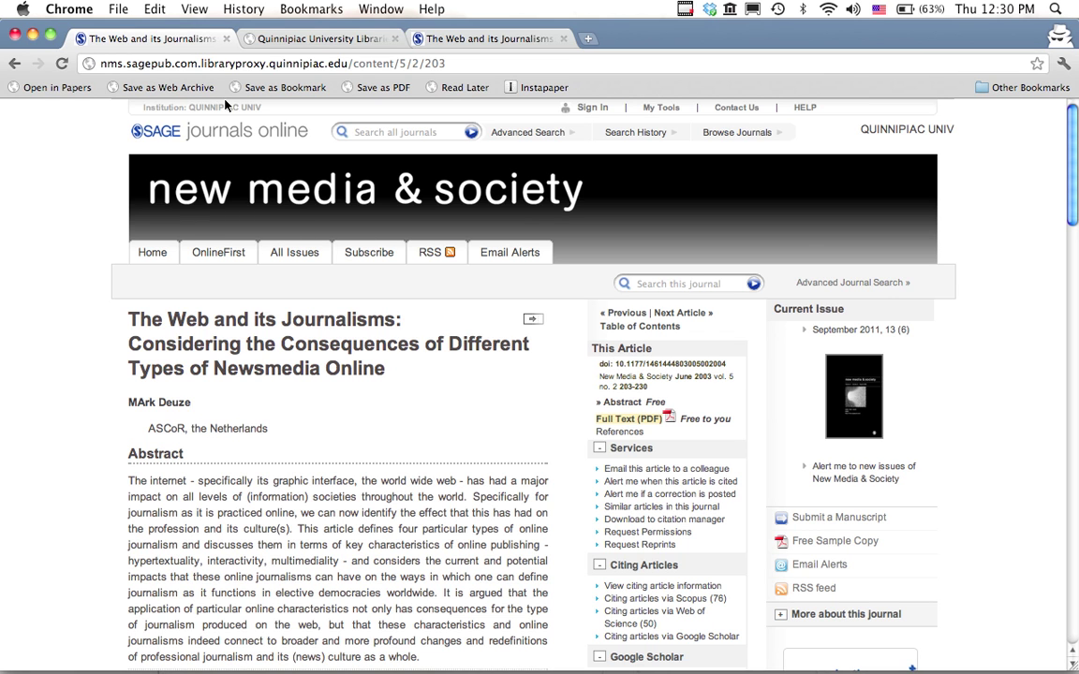
# Add a bookmarks-bar bookmark named 'Library Proxy' whose URL is the pasted bookmarklet code.
pyautogui.moveTo(87, 62); pyautogui.dragTo(595, 86)
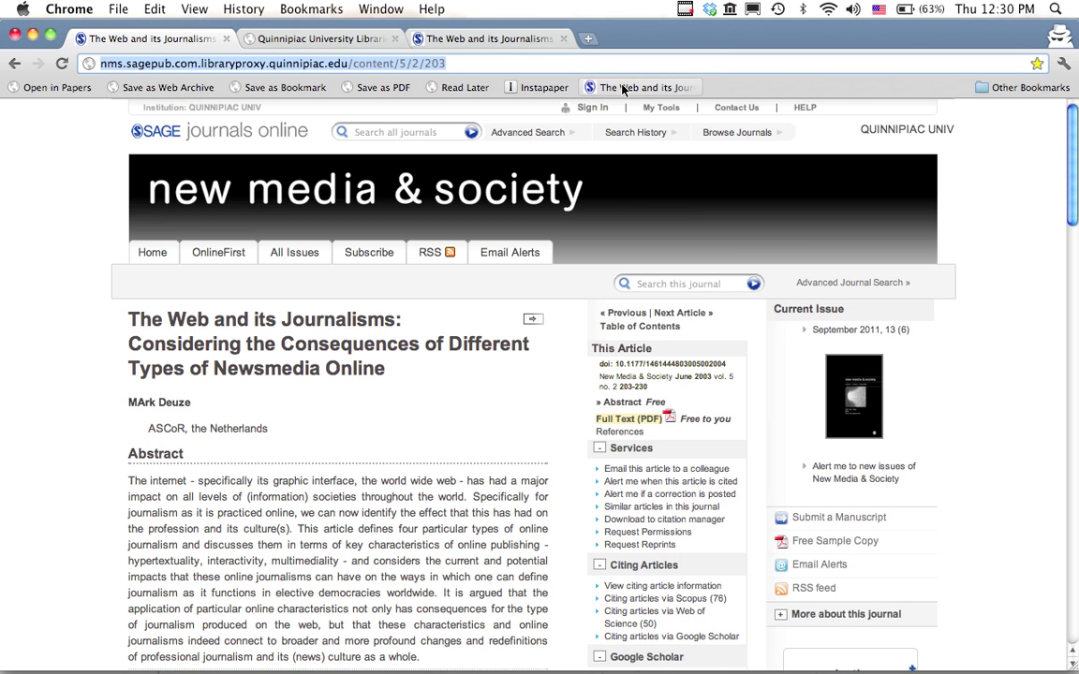
pyautogui.rightClick(622, 88)
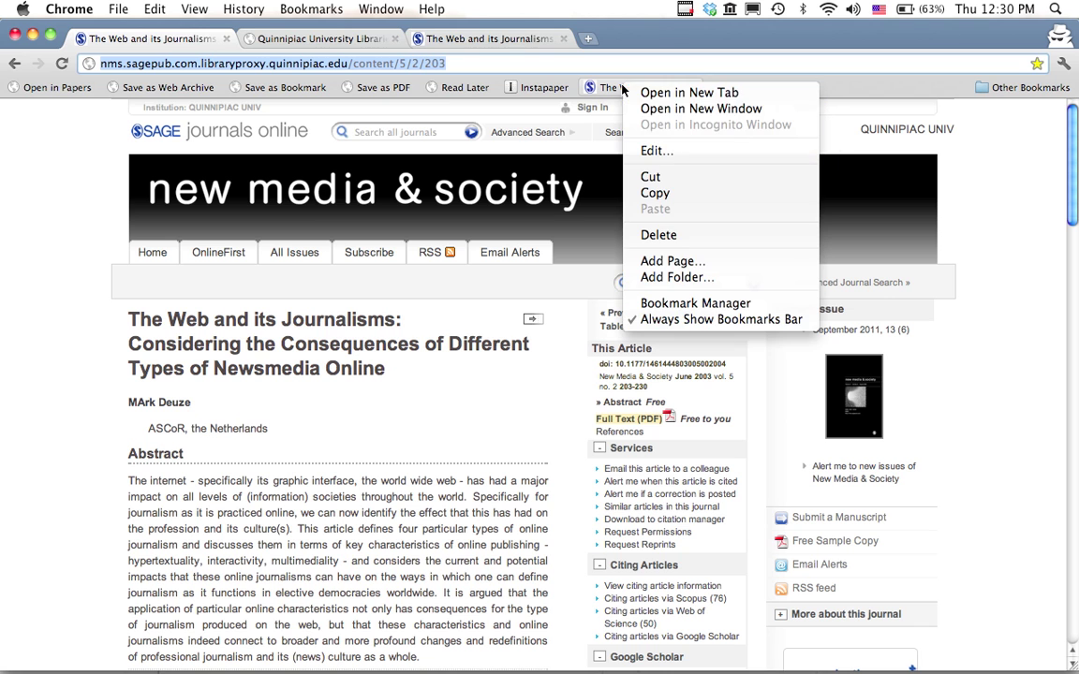
pyautogui.click(646, 151)
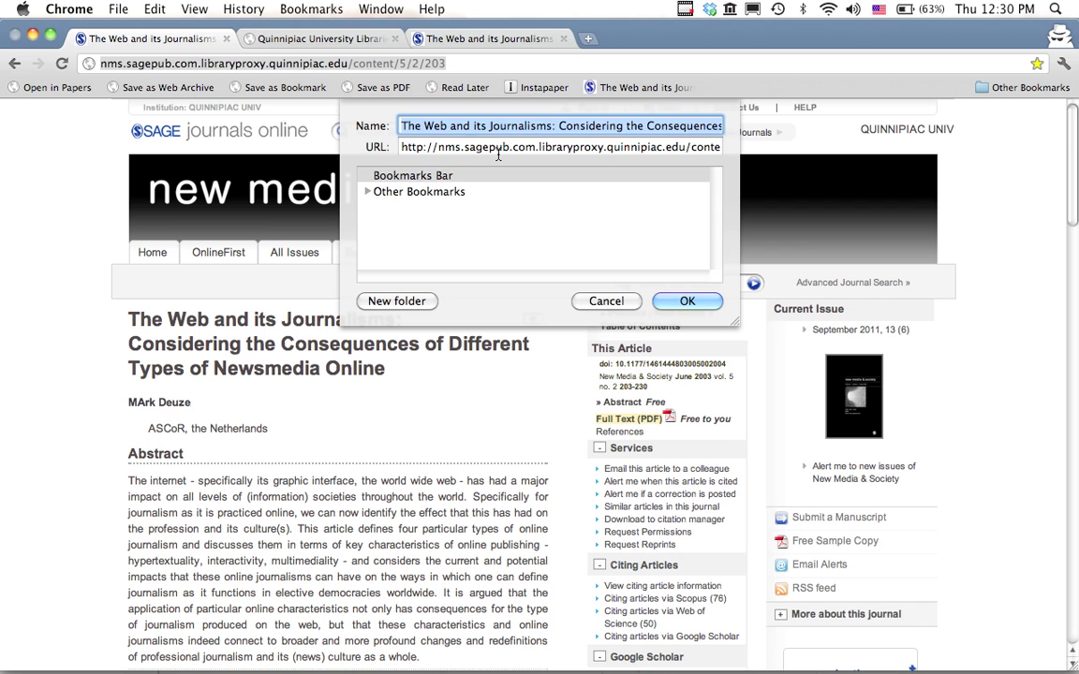
pyautogui.write('Library ')
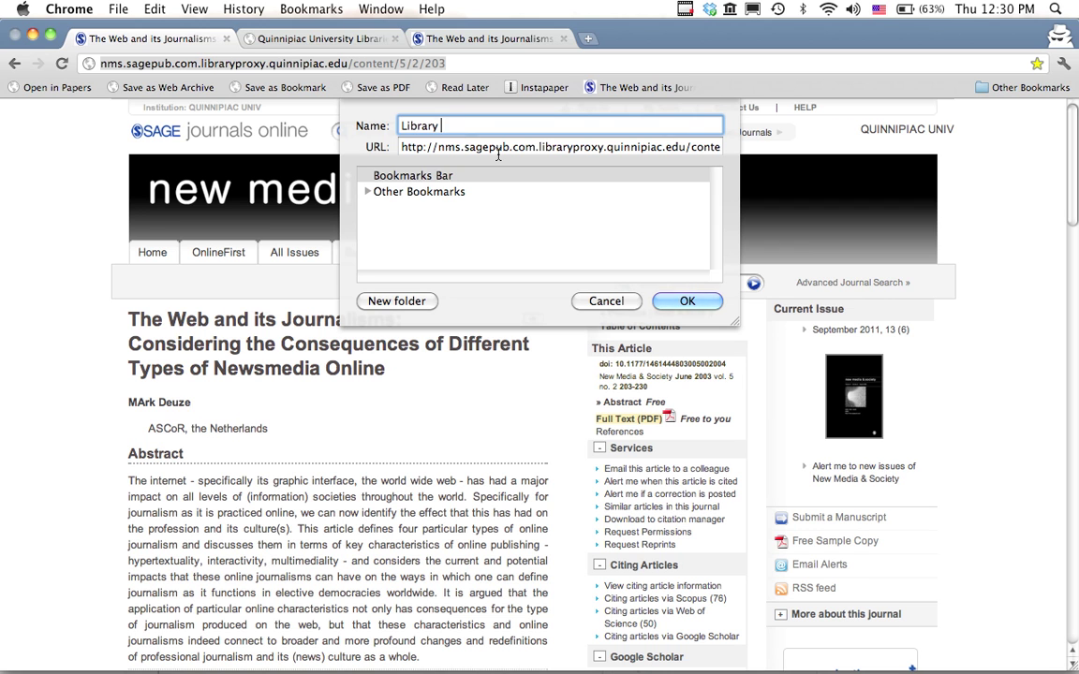
pyautogui.write('Proxy')
pyautogui.press('Tab')
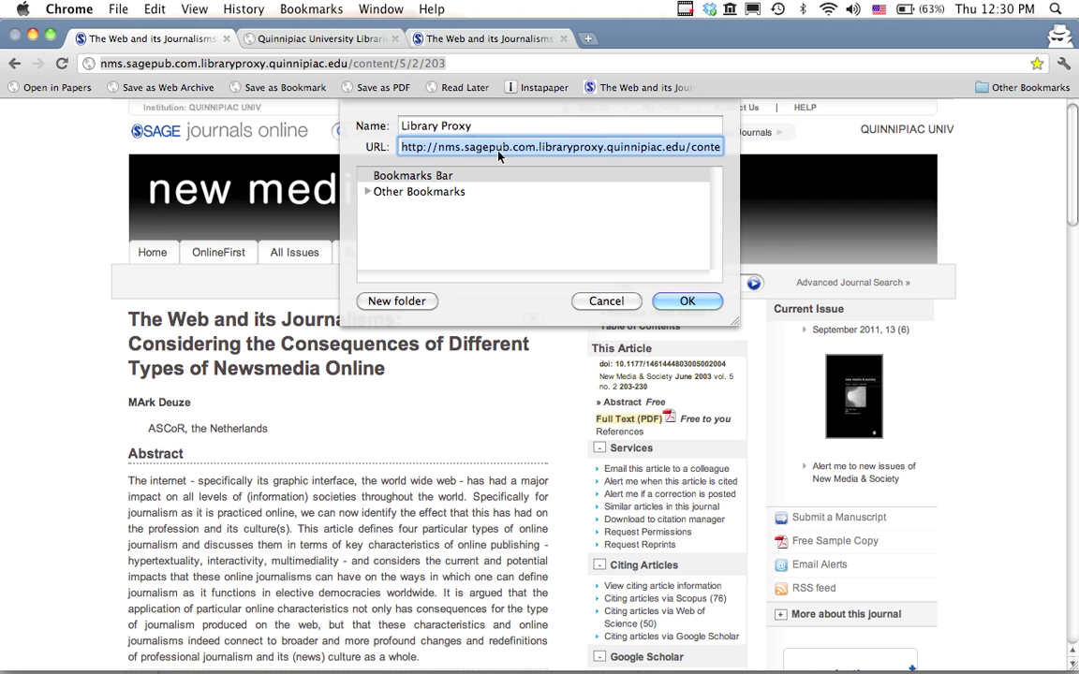
pyautogui.press('super+v')
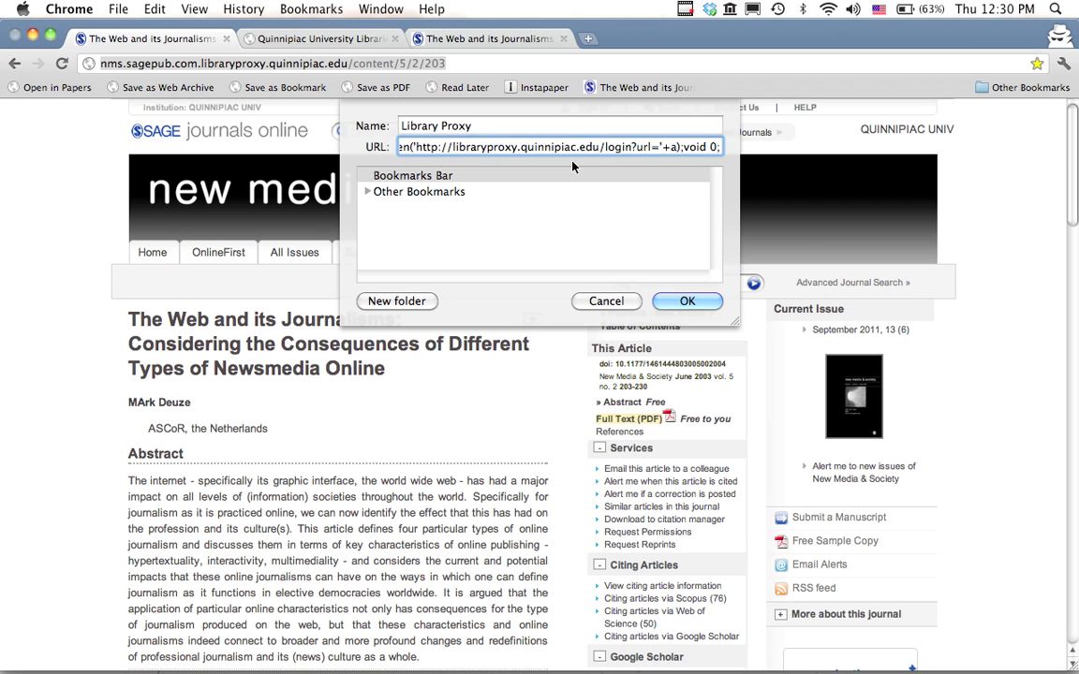
pyautogui.press('Up')
pyautogui.press('Down')
pyautogui.press('Up')
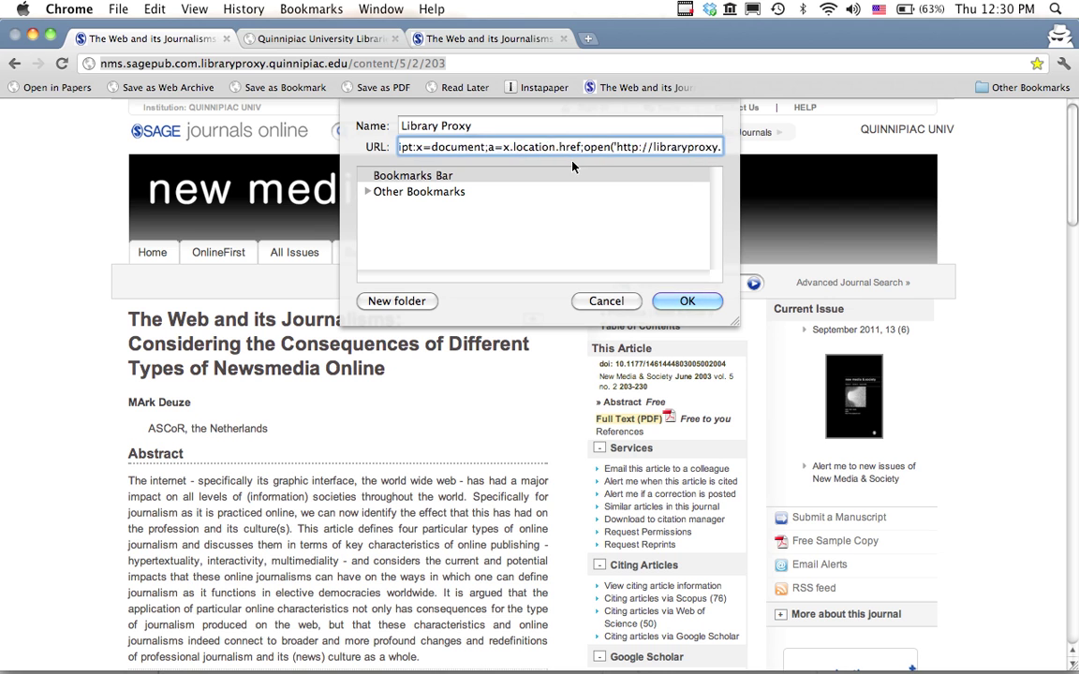
pyautogui.press('Up')
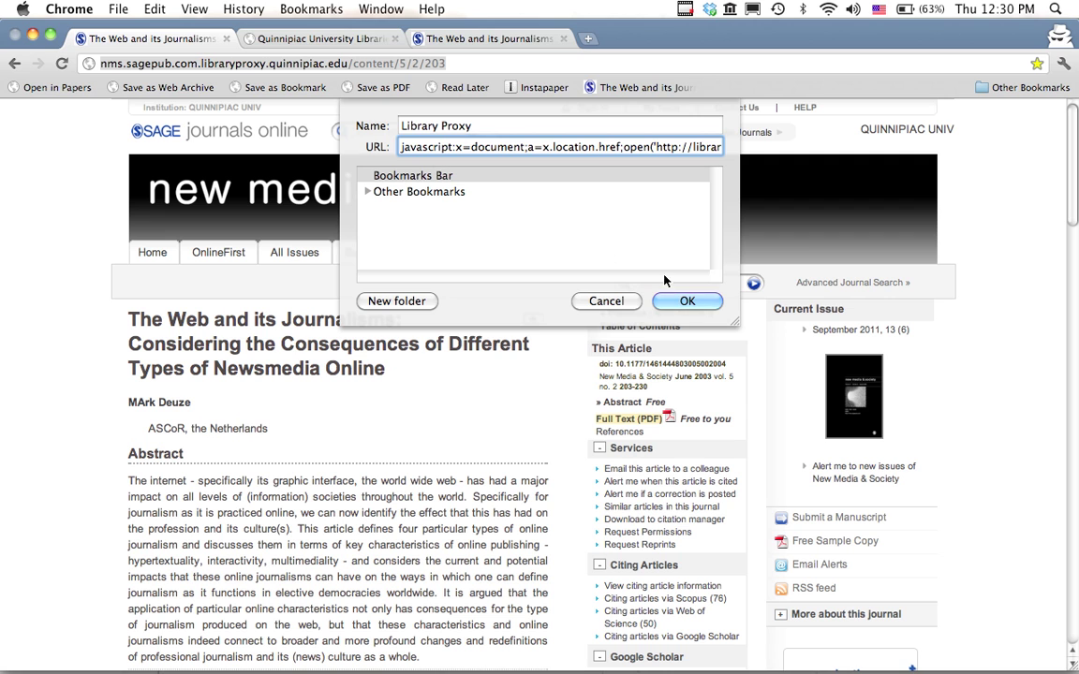
pyautogui.click(685, 302)
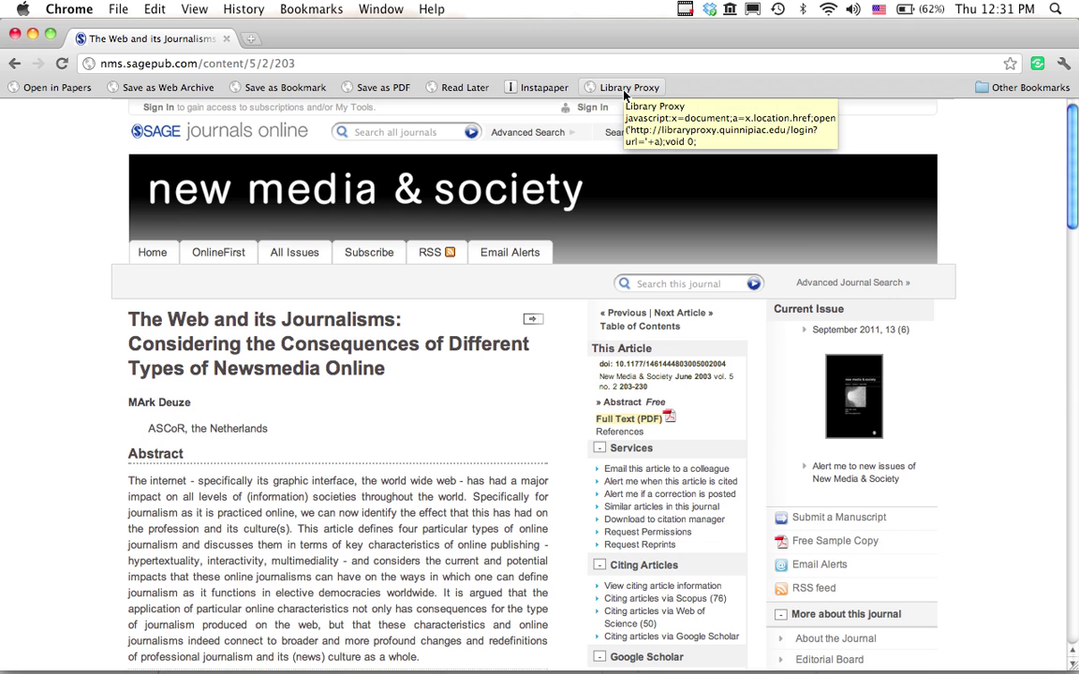
# Reopen the article with the Library Proxy bookmarklet and fill in the library username.
pyautogui.click(625, 92)
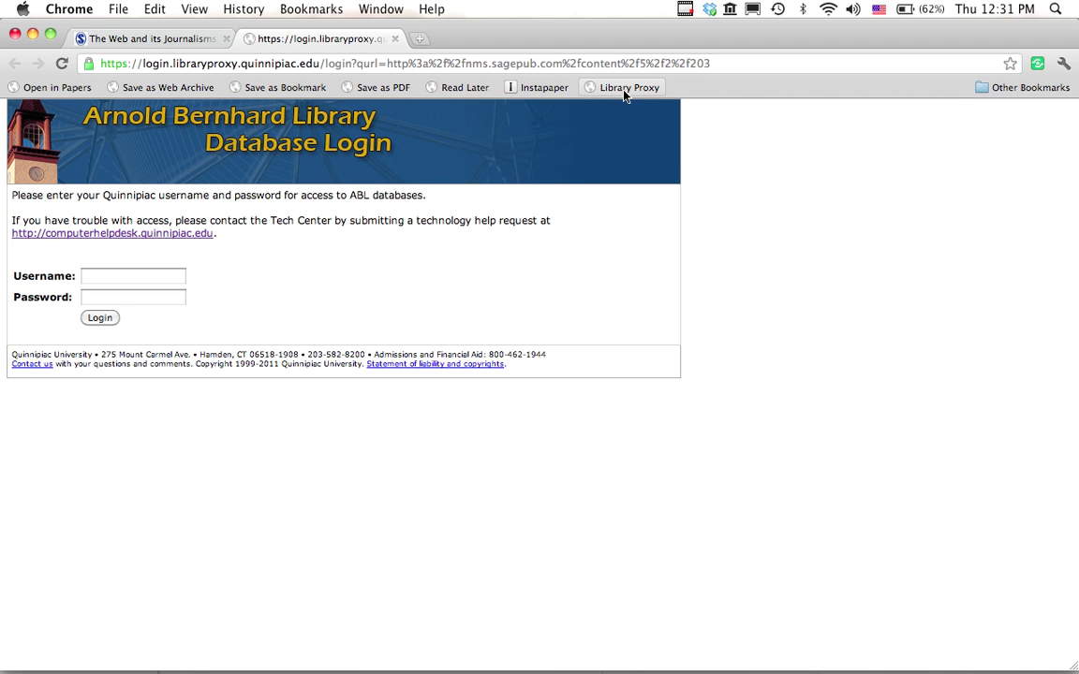
pyautogui.click(137, 280)
pyautogui.write('jab')
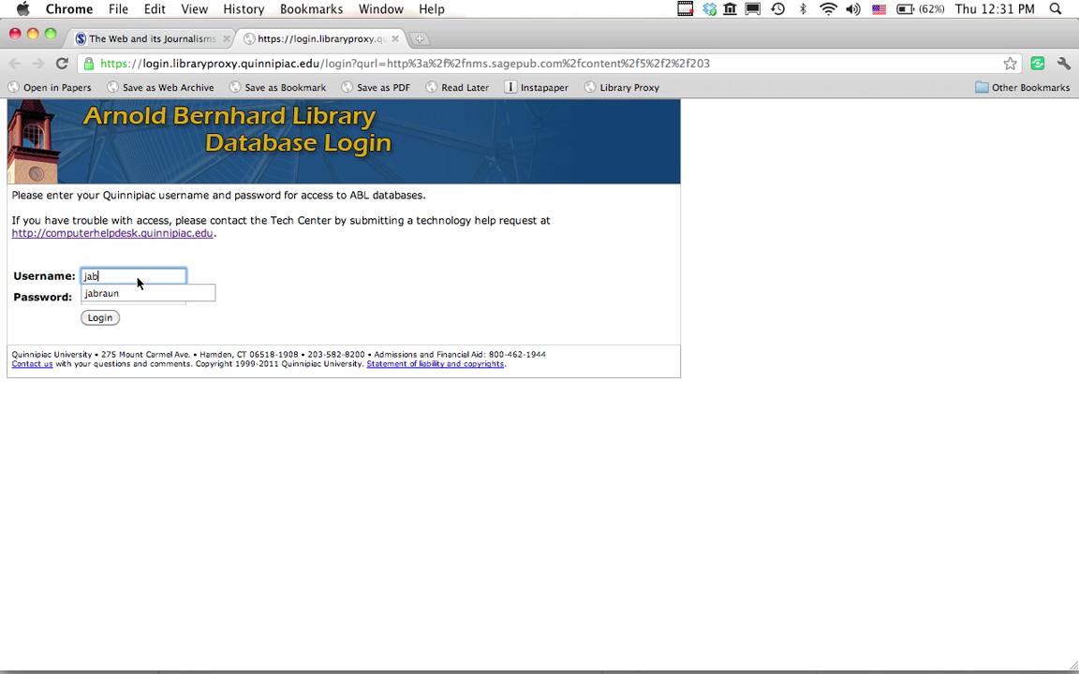
pyautogui.press('Down')
# Enter the library password, log in, and open the article's Full Text (PDF).
pyautogui.press('Tab')
pyautogui.write('****')
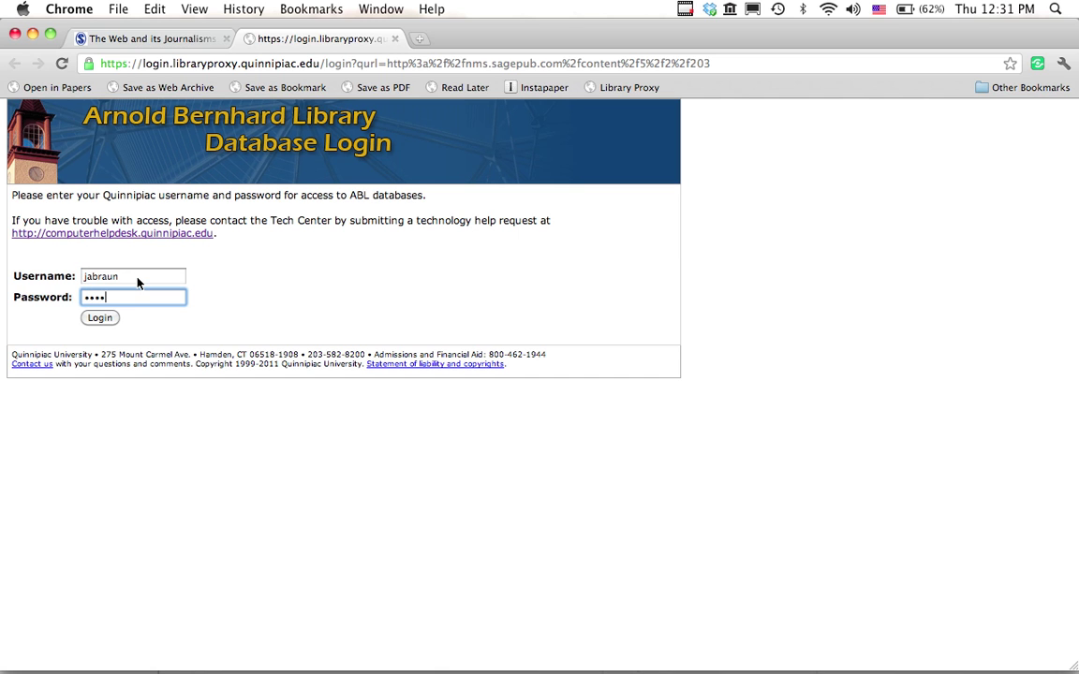
pyautogui.write('****')
pyautogui.click(110, 318)
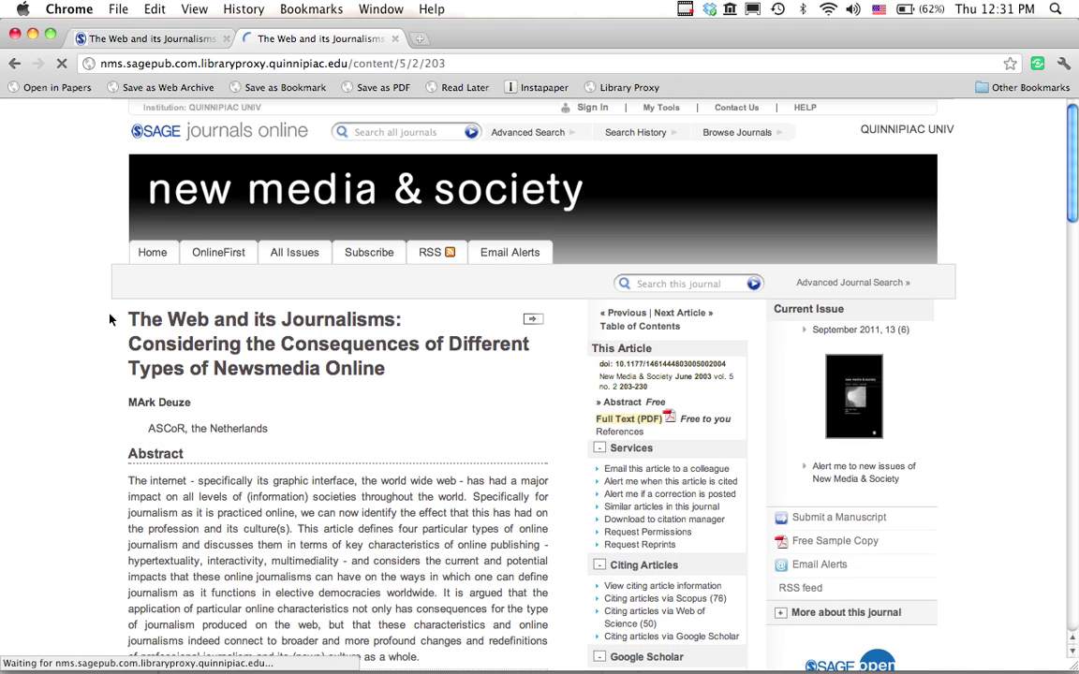
pyautogui.click(636, 423)
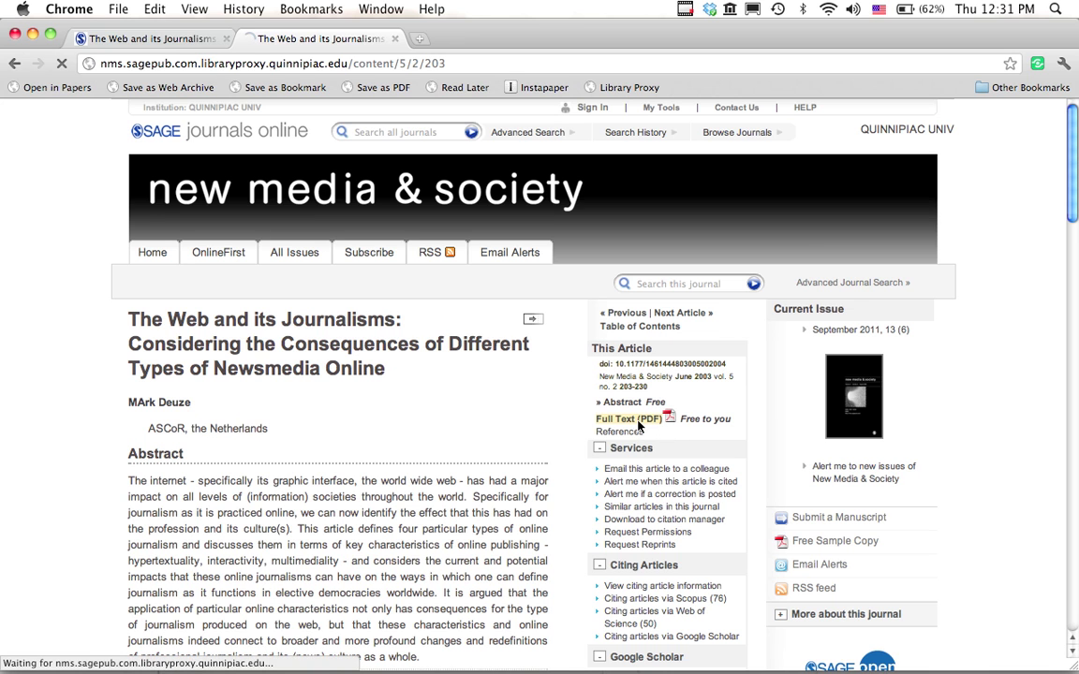